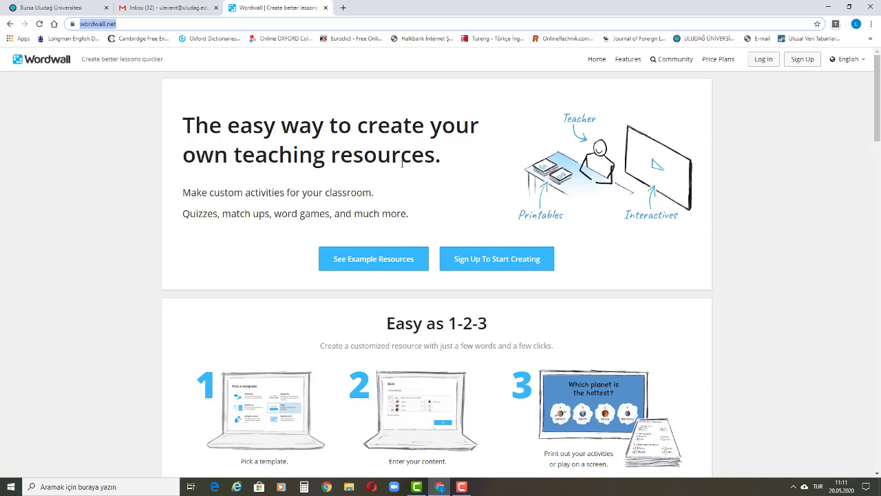
- Sign in with the saved account e-mail and the account password, then start a new activity
drag(443, 163, 164, 111)
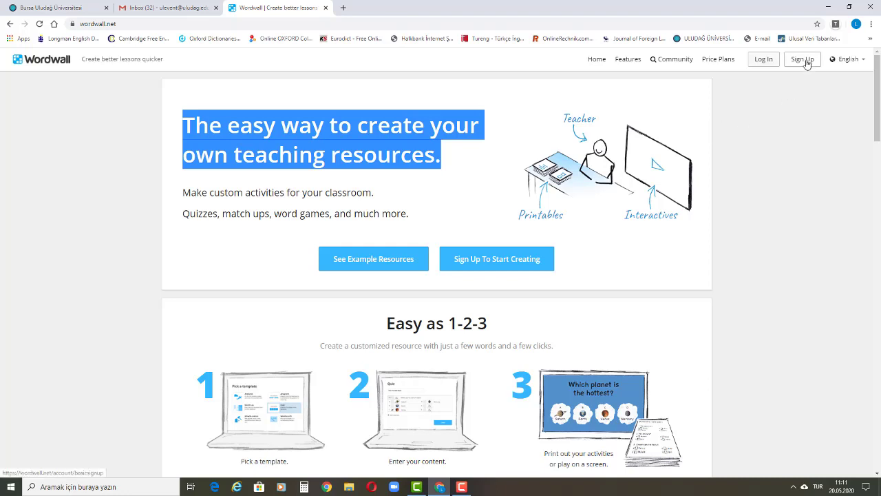
click(767, 59)
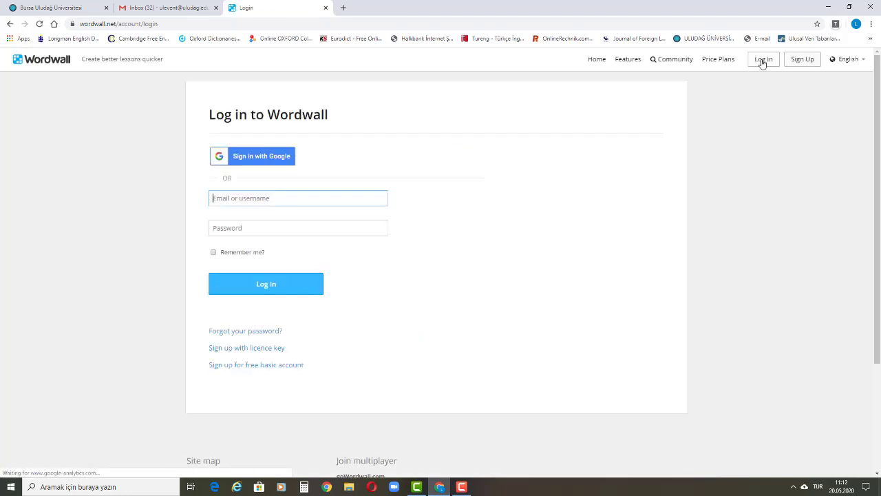
click(272, 198)
click(260, 218)
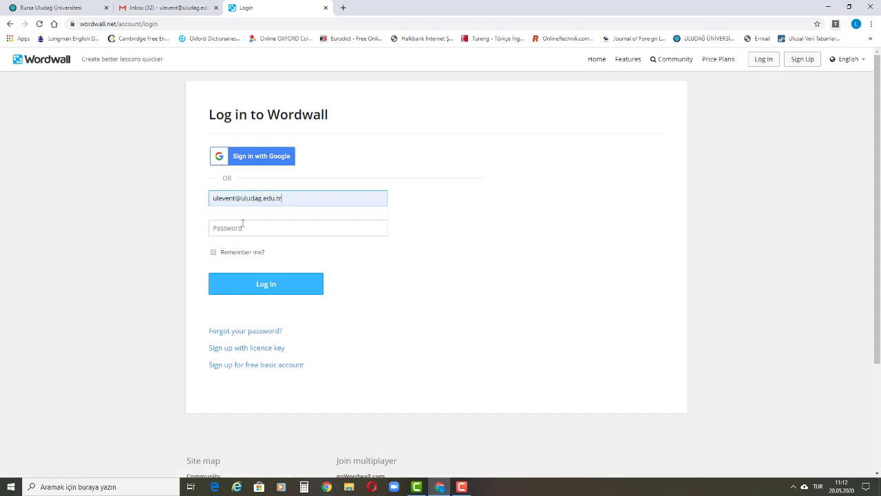
click(243, 226)
text(••)
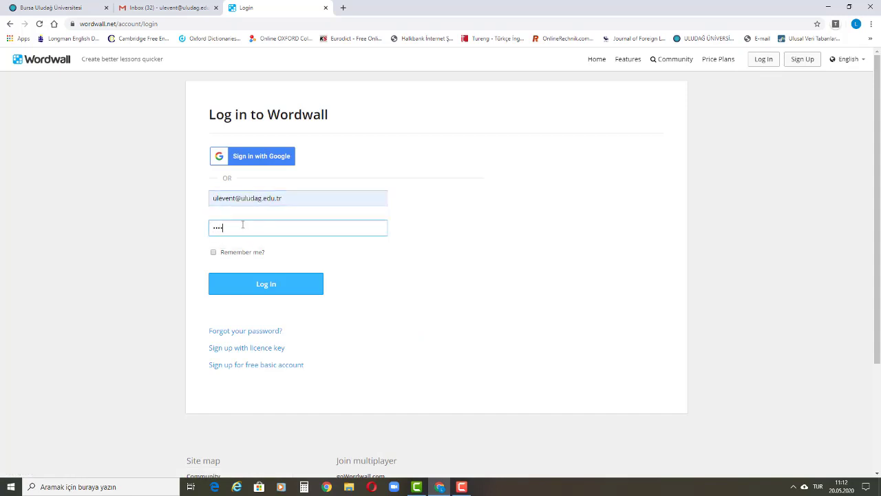
text(••••••)
click(258, 291)
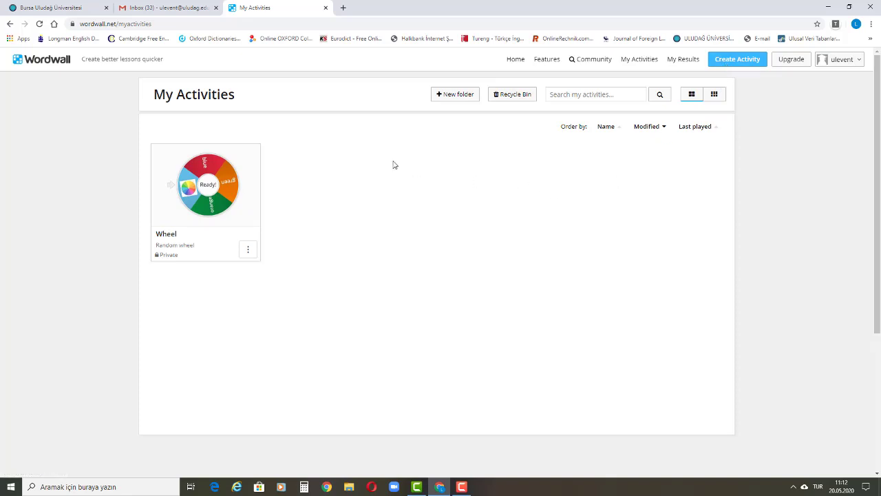
click(727, 62)
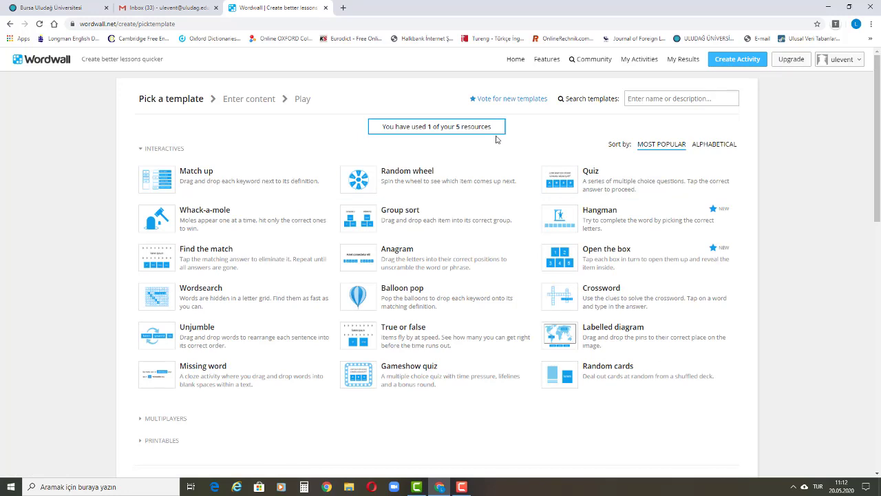
- Highlight 'resources' in the usage notice and scroll through the interactive templates
drag(494, 132, 460, 128)
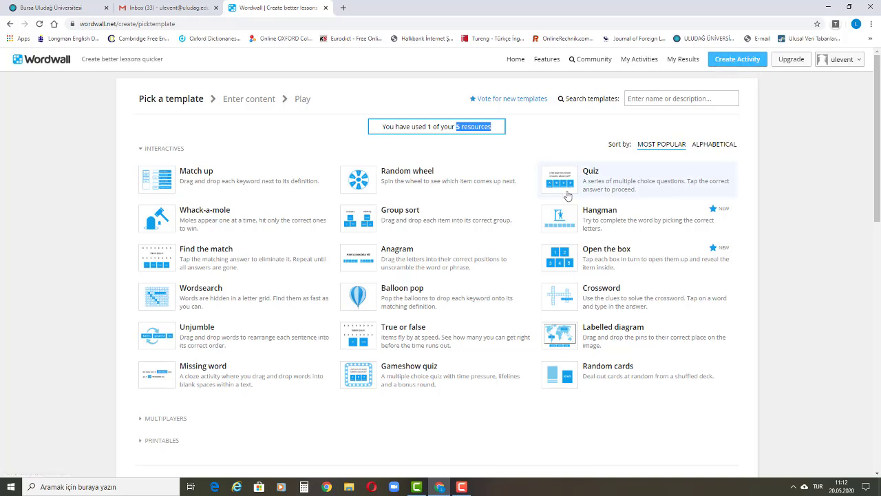
scroll(565, 194, down, 1)
scroll(564, 194, down, 1)
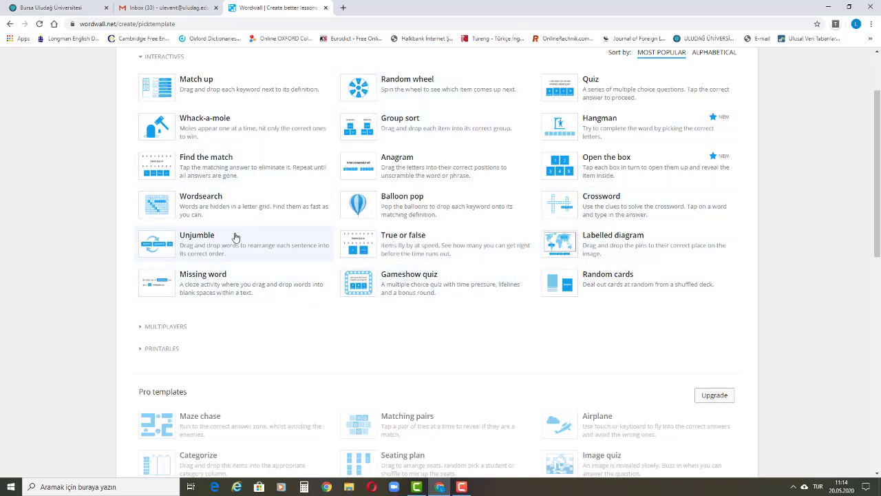
- Expand the Multiplayers and Printables groups, scroll down to the Pro templates and back up
scroll(234, 237, down, 3)
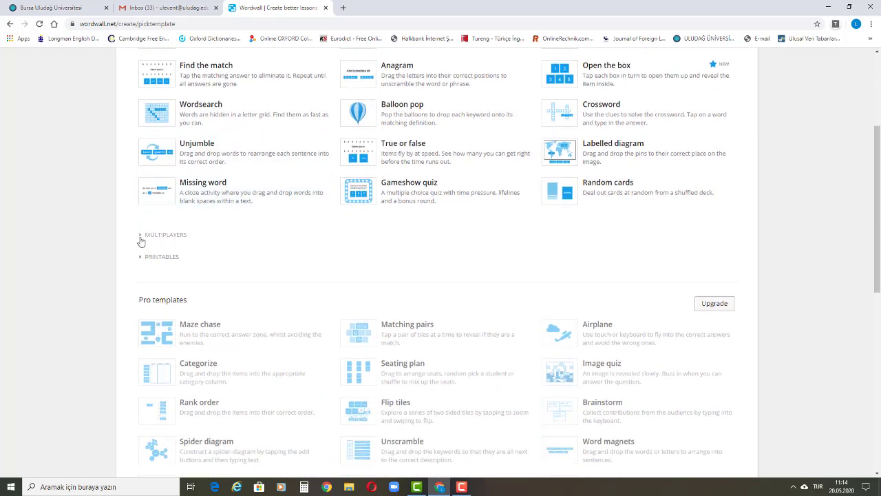
click(141, 238)
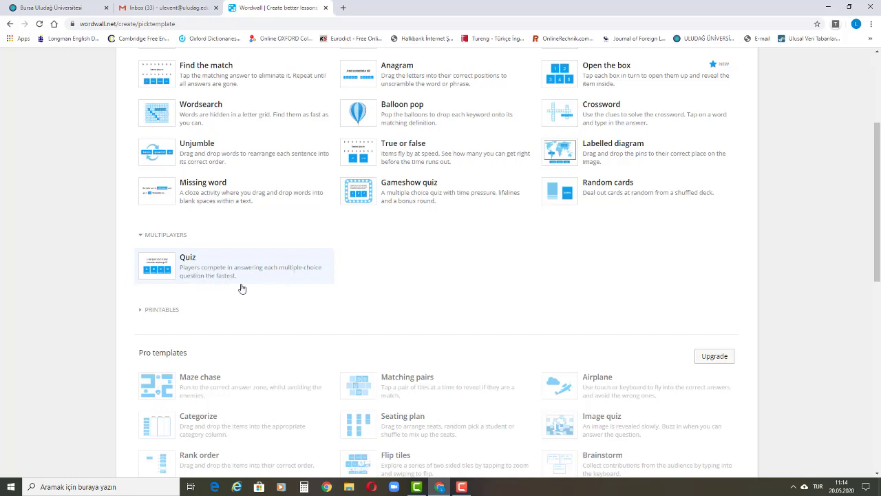
scroll(213, 288, down, 1)
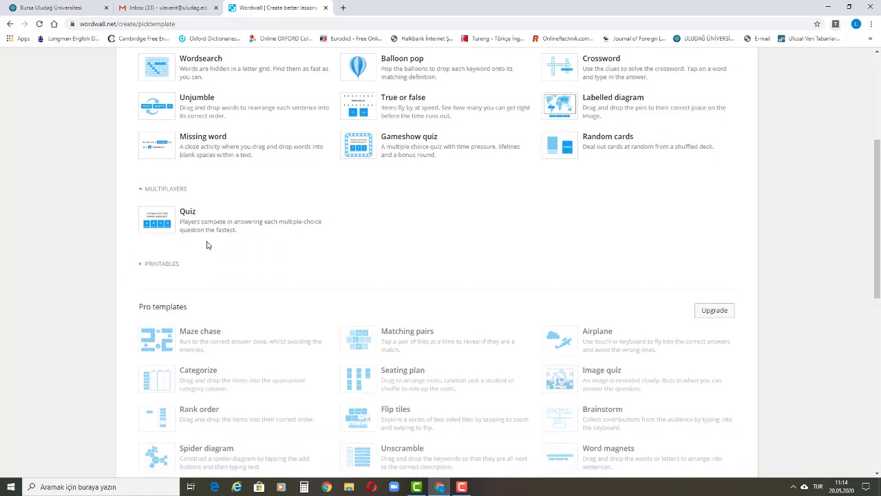
click(144, 265)
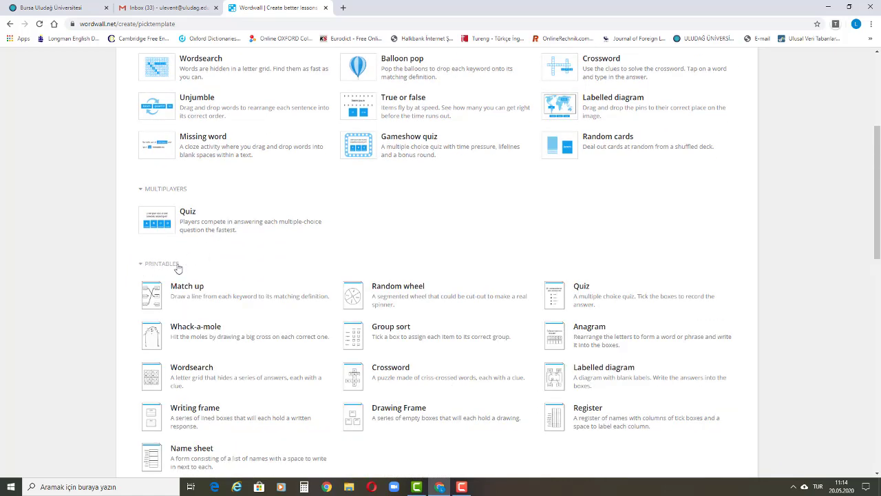
scroll(186, 267, down, 2)
scroll(194, 267, down, 1)
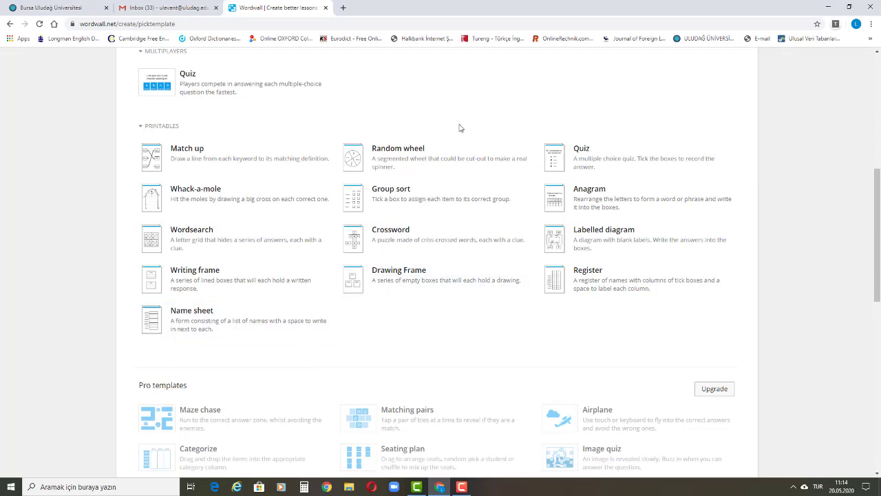
scroll(373, 186, down, 4)
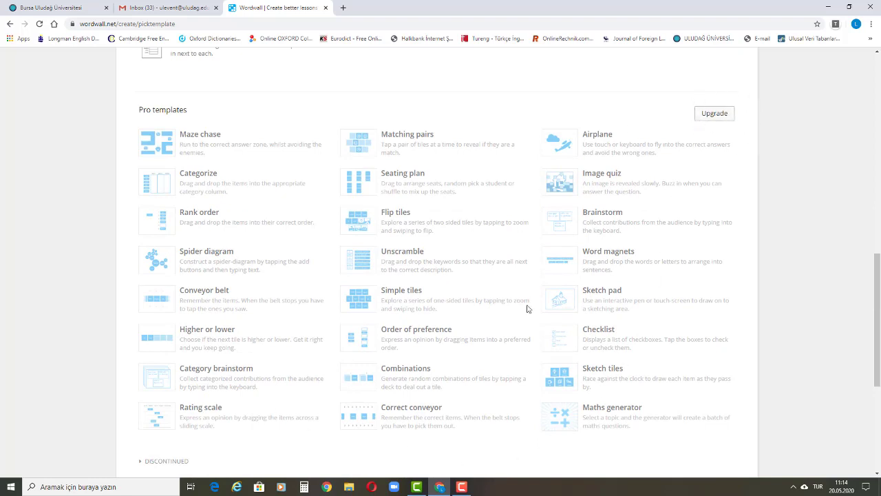
scroll(448, 333, up, 6)
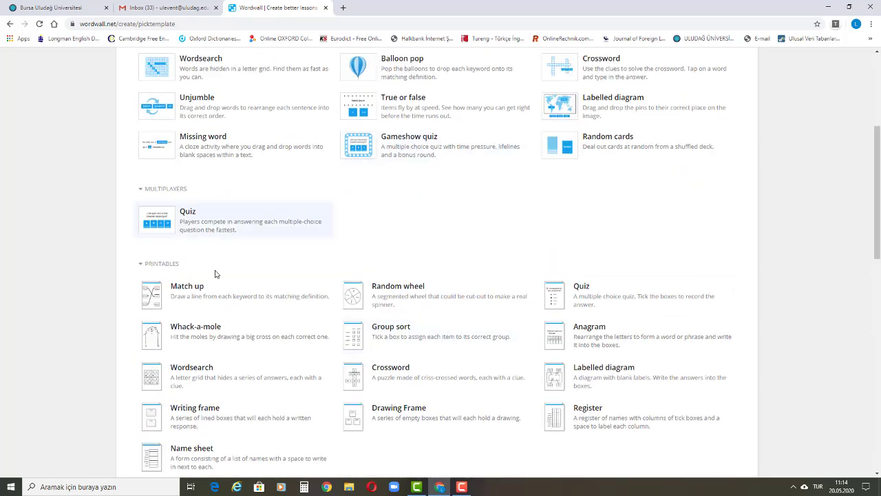
scroll(335, 407, up, 1)
scroll(482, 221, up, 3)
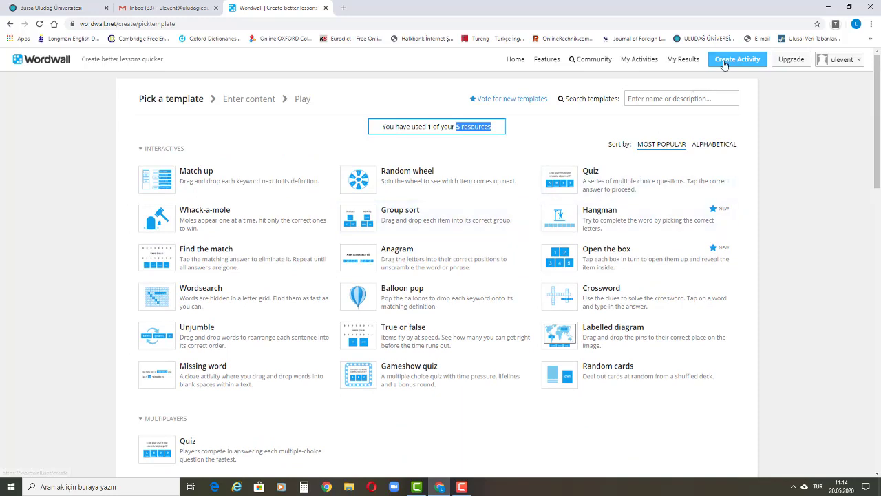
- Return to the home page and load more Examples from our community
click(58, 65)
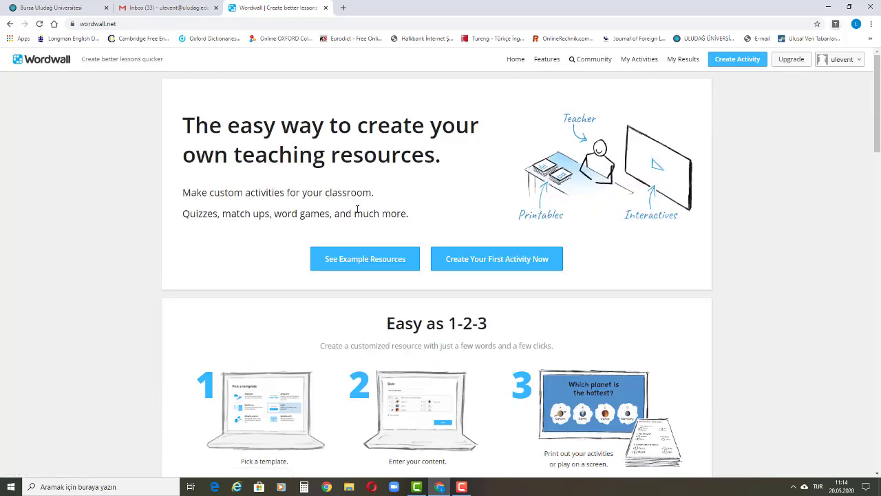
click(51, 62)
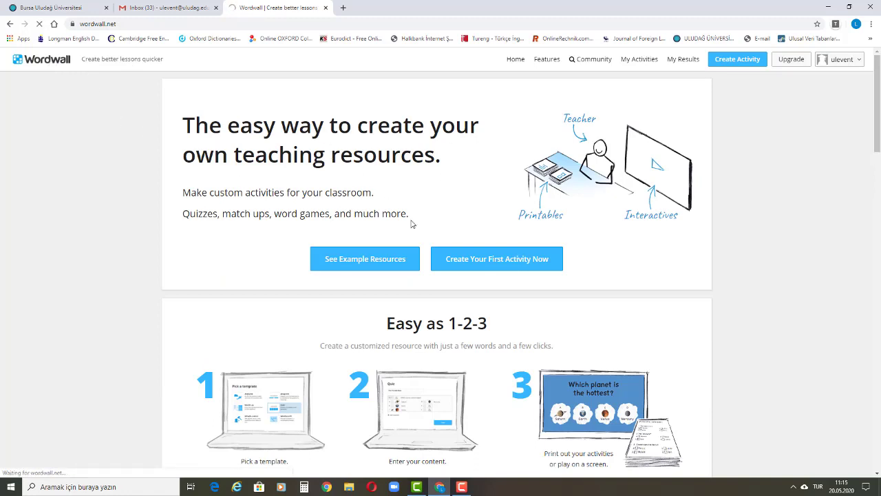
scroll(412, 224, down, 1)
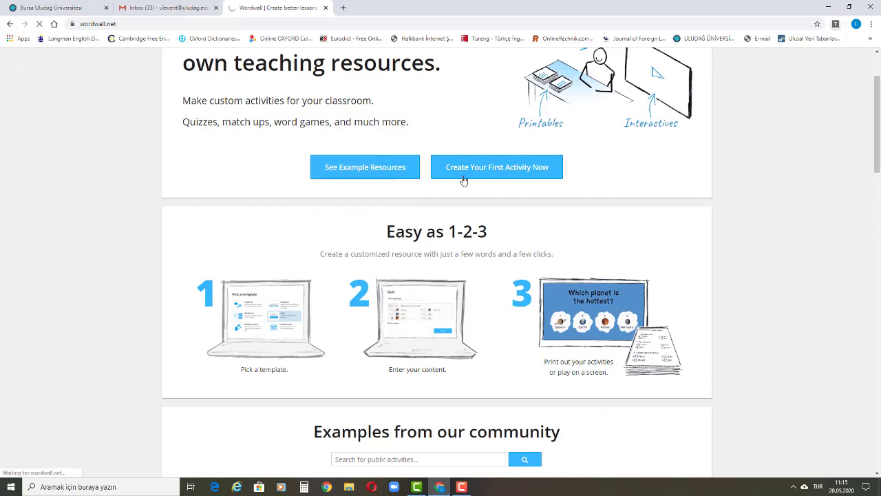
scroll(392, 273, down, 4)
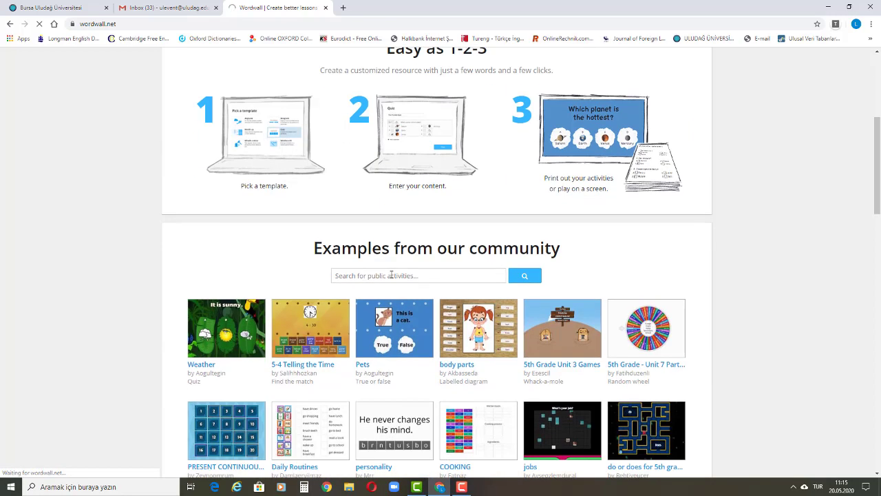
scroll(428, 216, down, 1)
scroll(428, 217, down, 4)
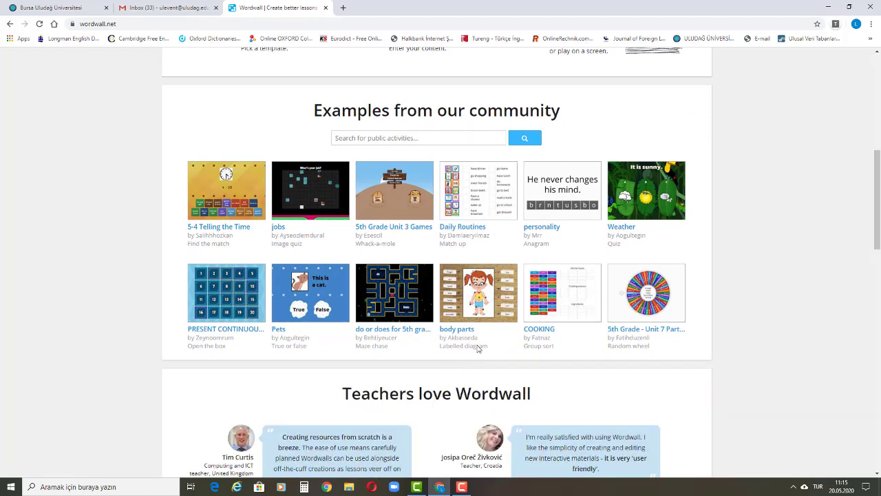
click(438, 373)
- Try searching public activities for 'pass', then clear the search text
scroll(490, 336, down, 1)
scroll(487, 333, down, 1)
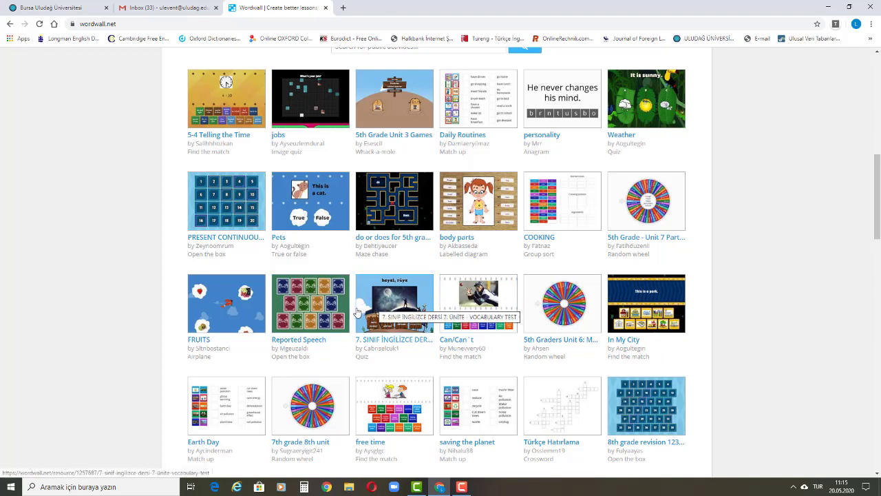
scroll(480, 354, up, 1)
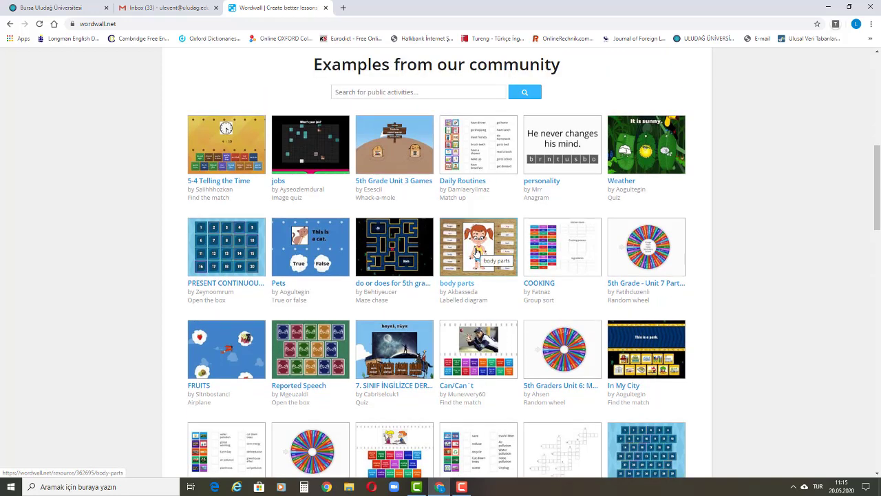
click(387, 91)
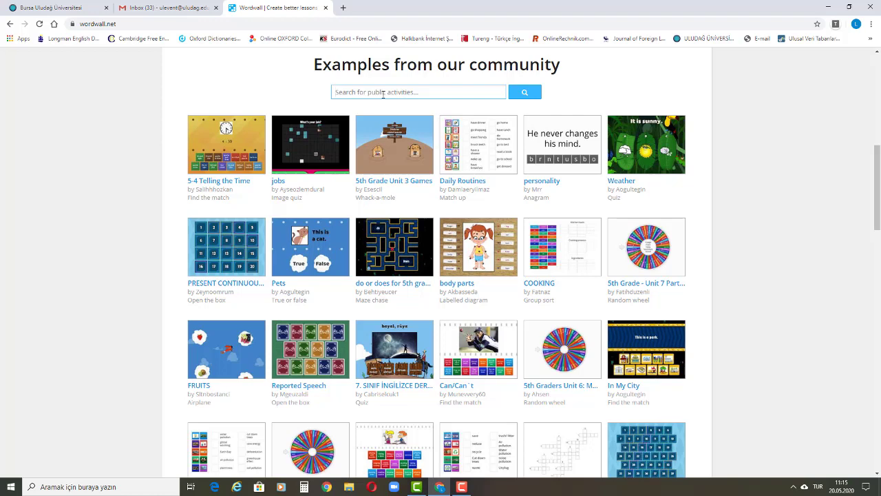
text(pass)
key(BackSpace)
key(BackSpace)
- Play the body parts diagram, pinning finger, arm, leg and shoulder labels, and submit for 4/13
click(480, 252)
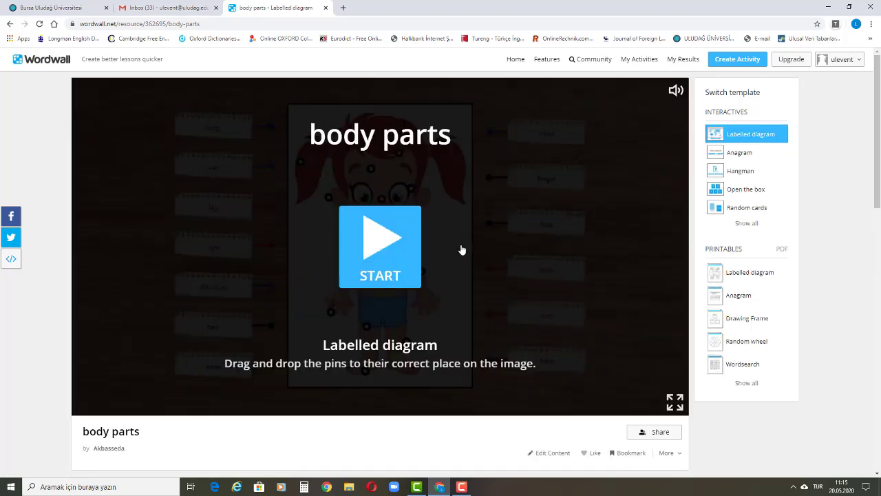
click(384, 246)
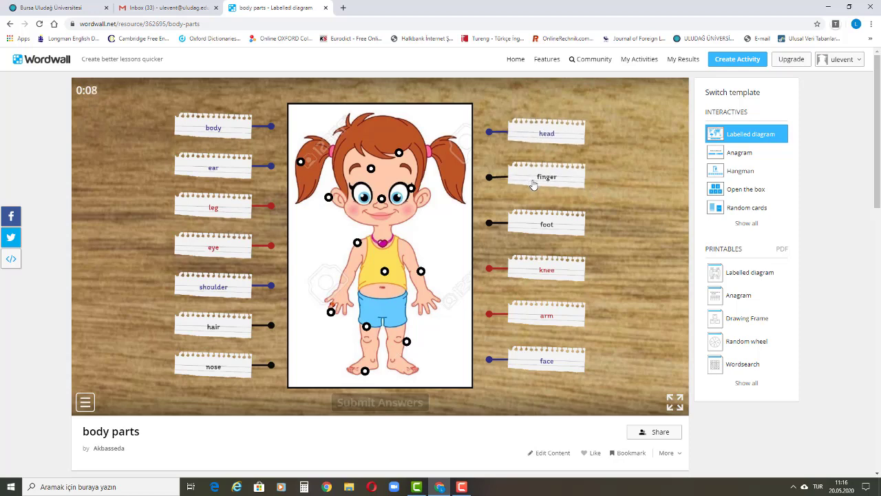
drag(512, 195, 331, 312)
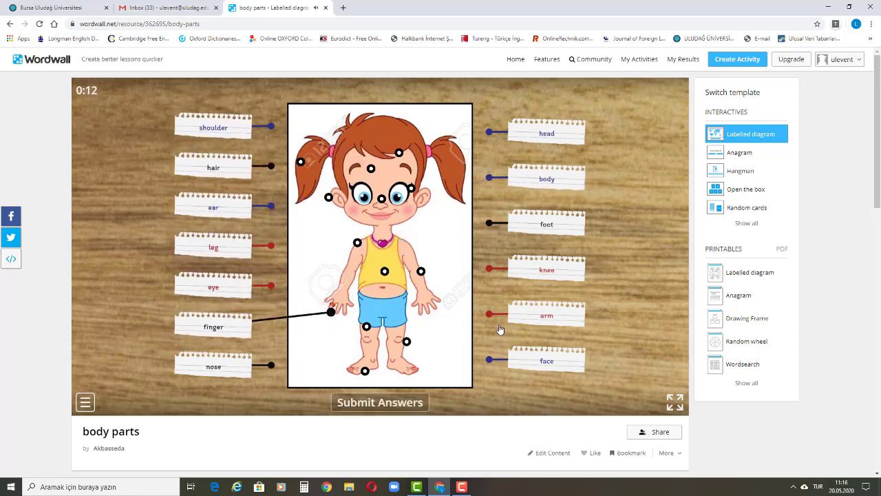
drag(490, 317, 422, 272)
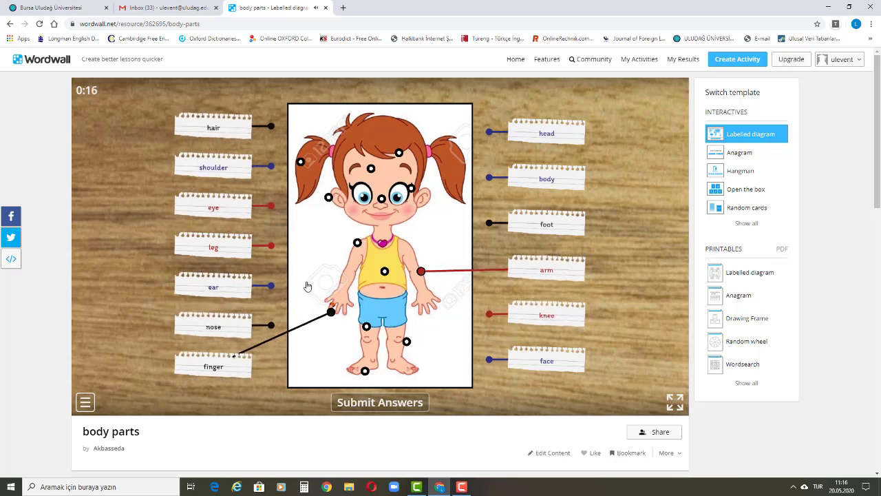
drag(272, 248, 366, 325)
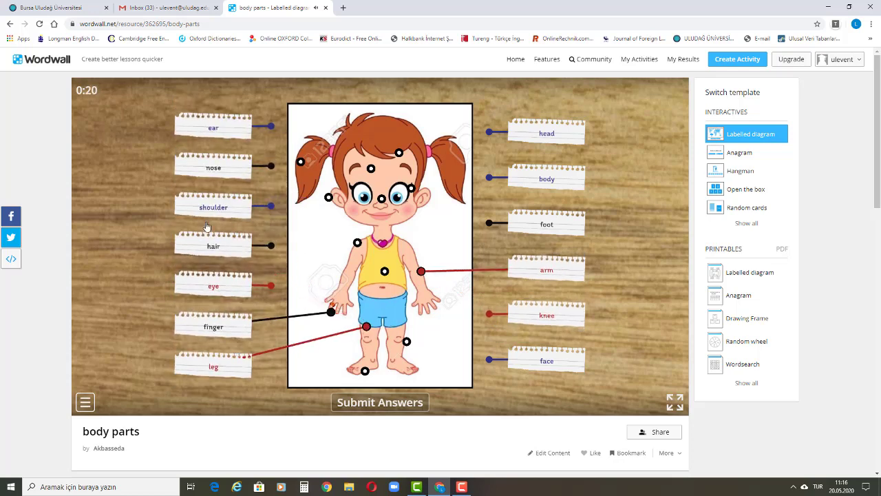
drag(271, 205, 357, 243)
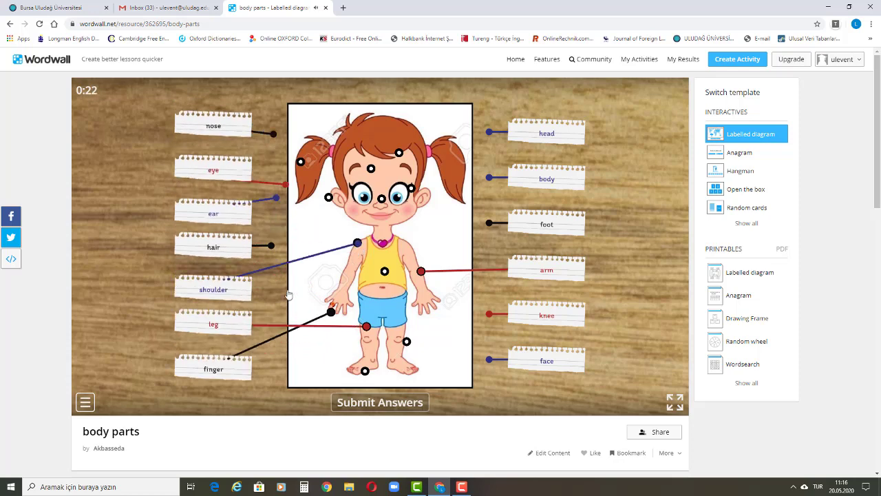
click(380, 402)
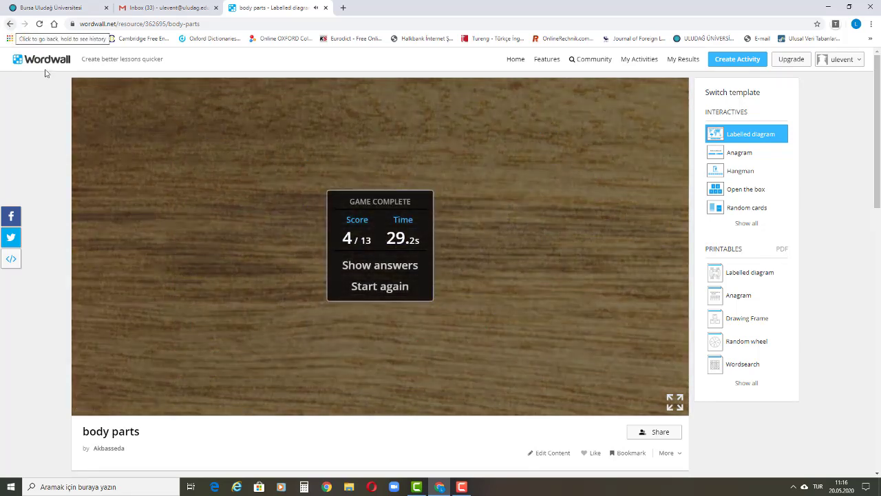
click(11, 27)
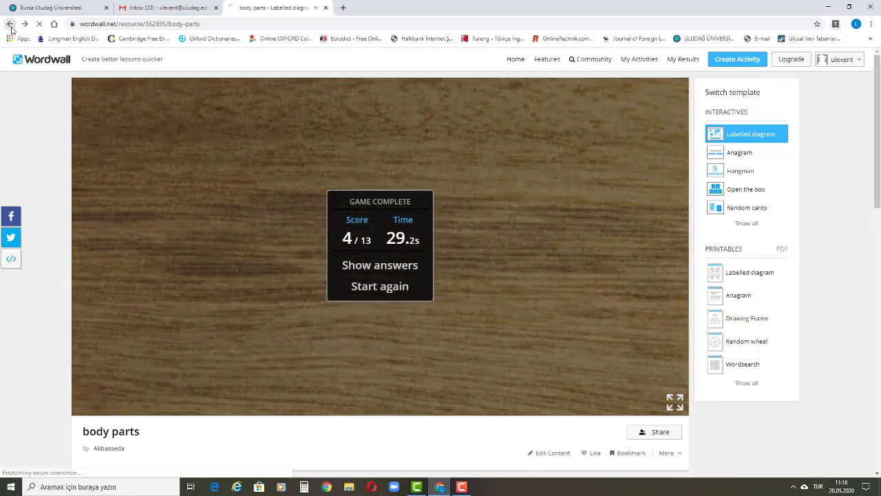
- Open the 'do or does for 5th grades' maze chase, start it and steer into the Do box
click(437, 330)
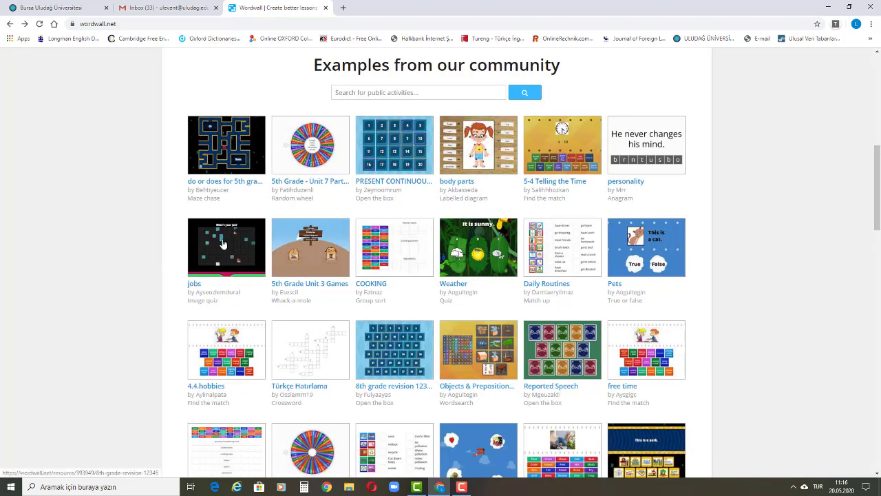
click(220, 151)
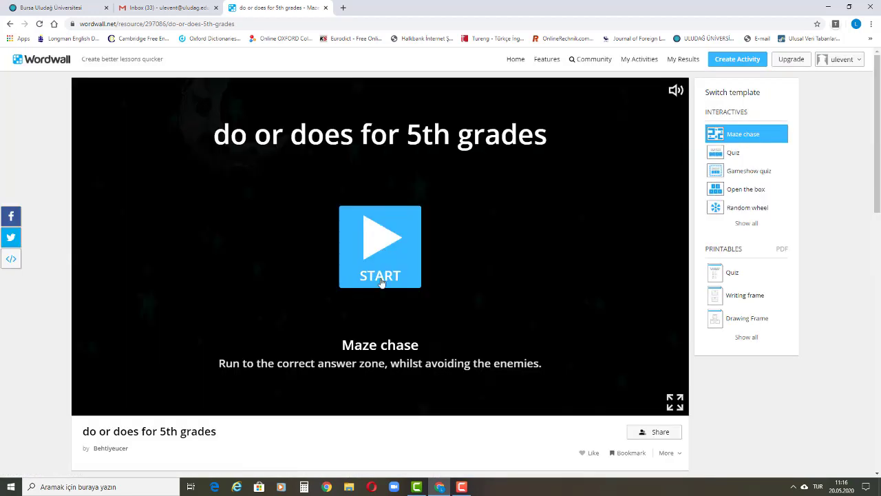
click(375, 244)
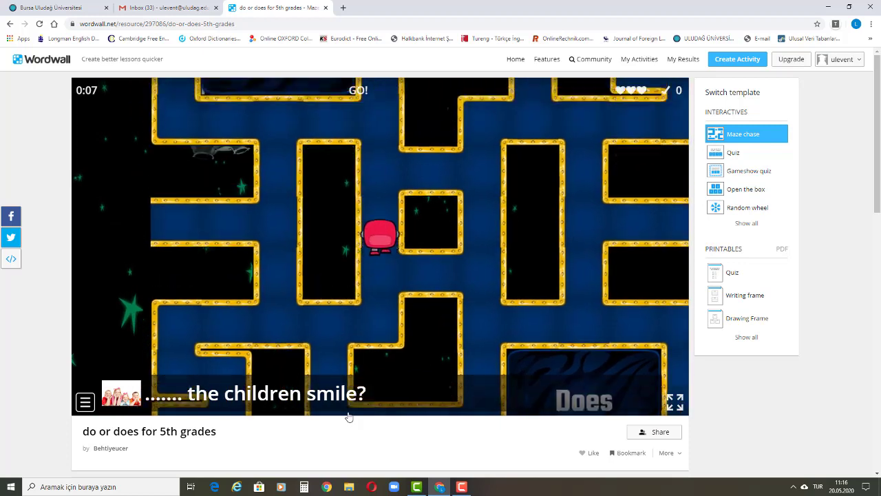
key(Up)
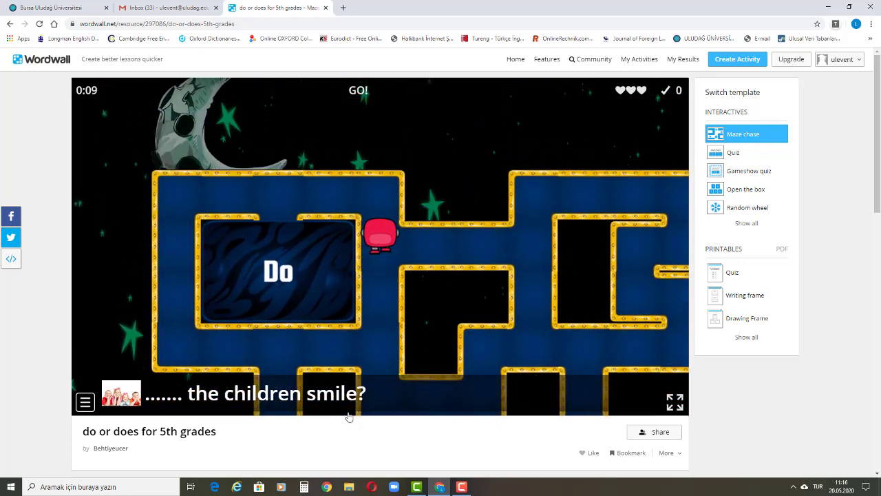
key(Left)
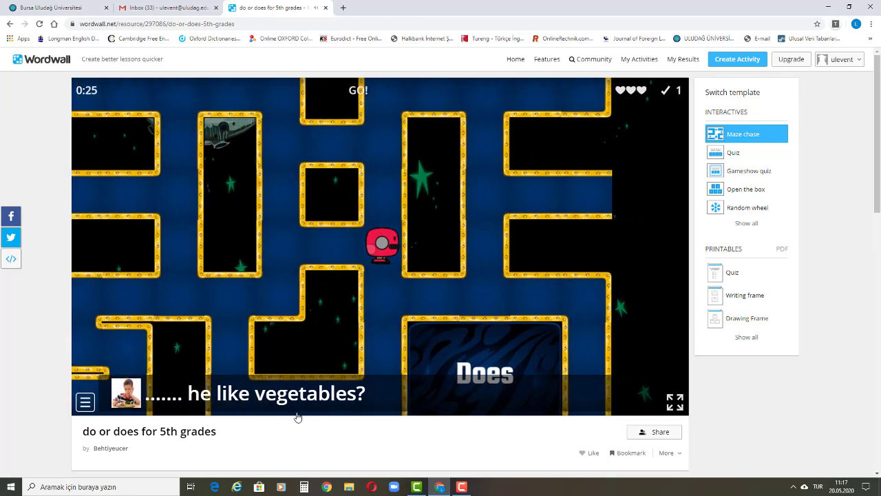
- Steer the player through the maze into the Does box, then return to the home page
key(Down)
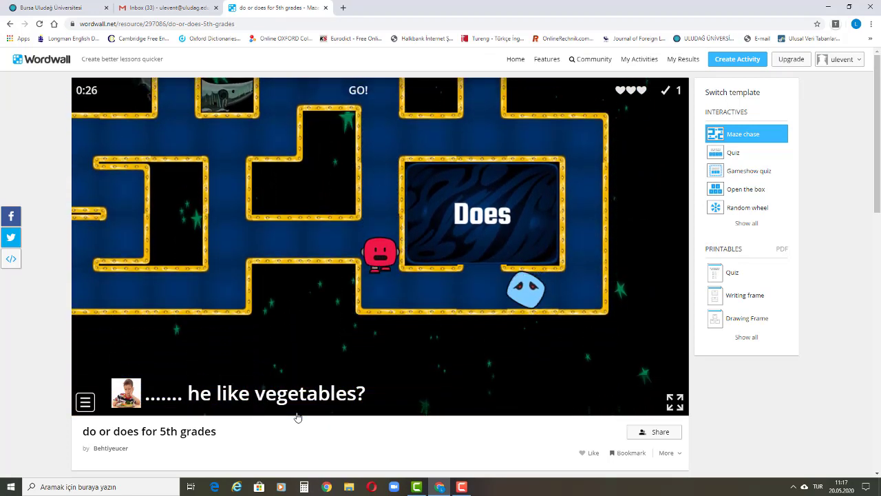
key(Right)
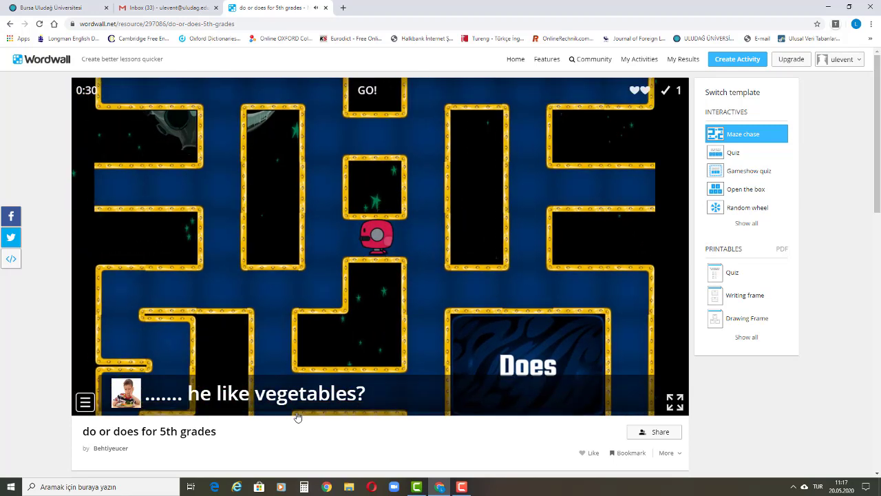
key(Right)
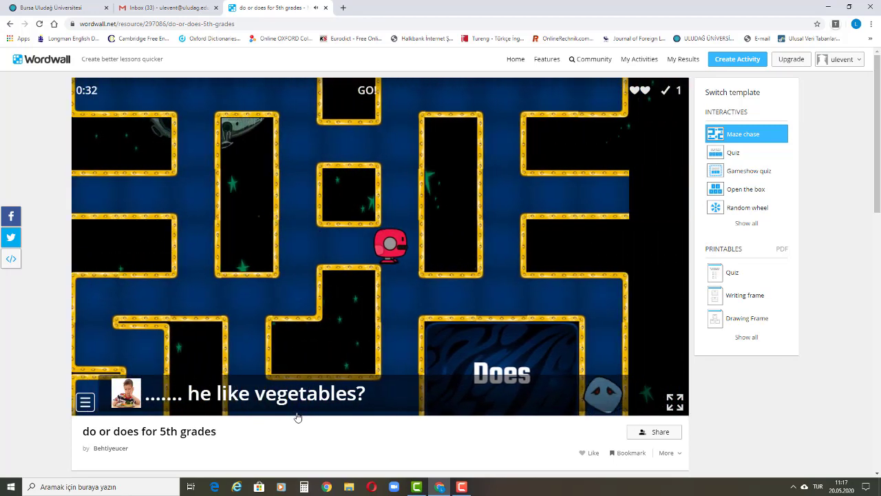
key(Down)
key(Right)
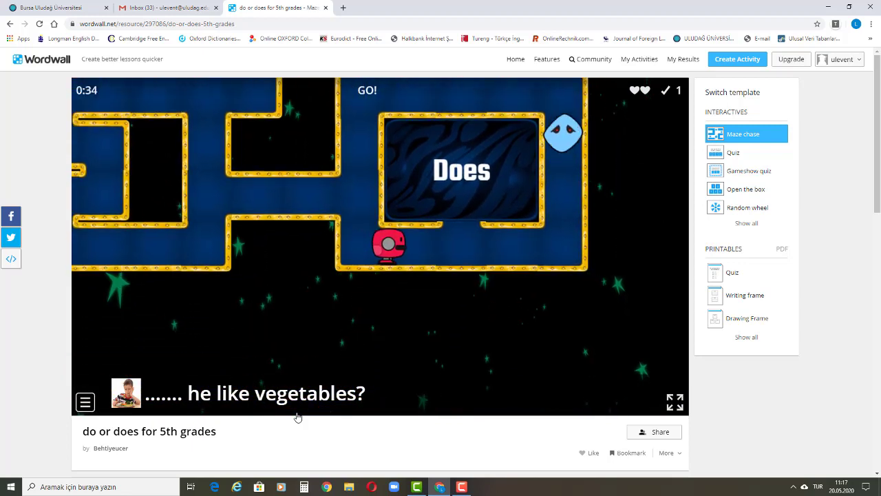
key(Up)
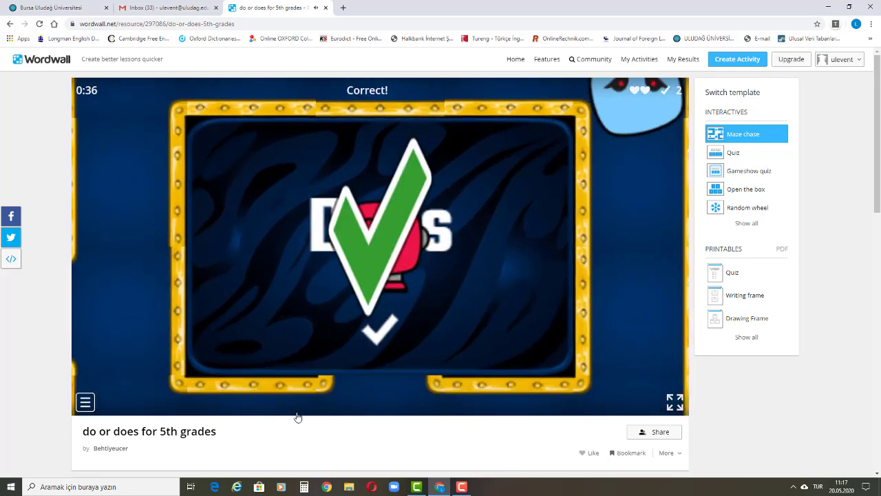
click(10, 24)
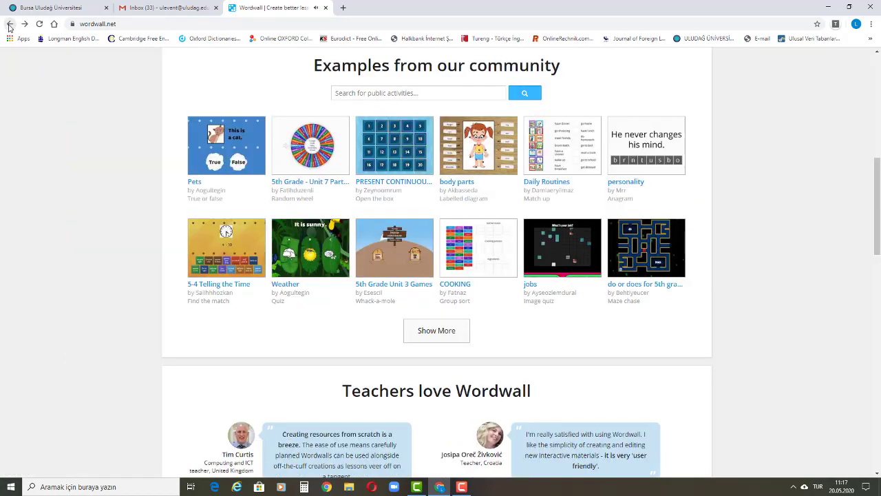
scroll(491, 288, up, 7)
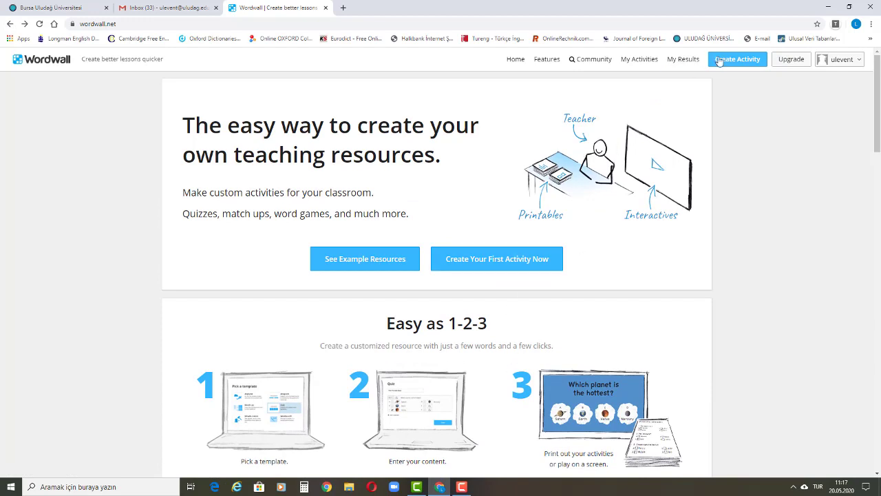
- Start a new activity and pick the Missing word template
click(719, 61)
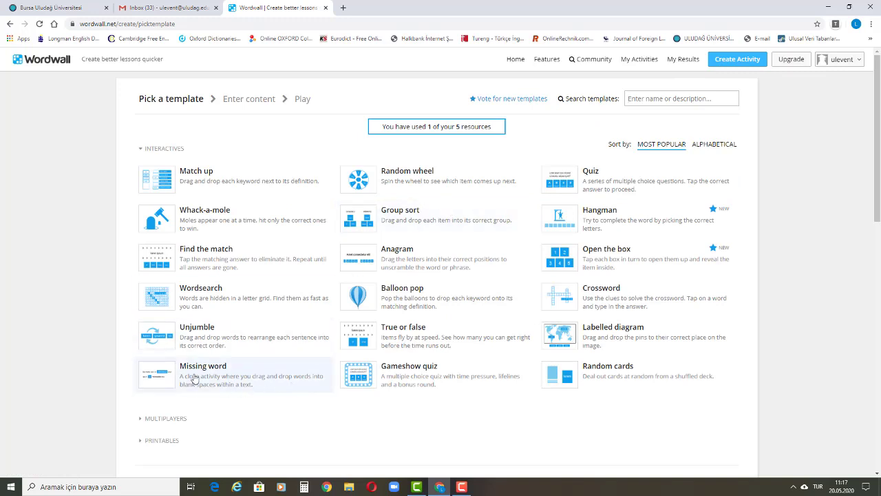
scroll(213, 373, down, 1)
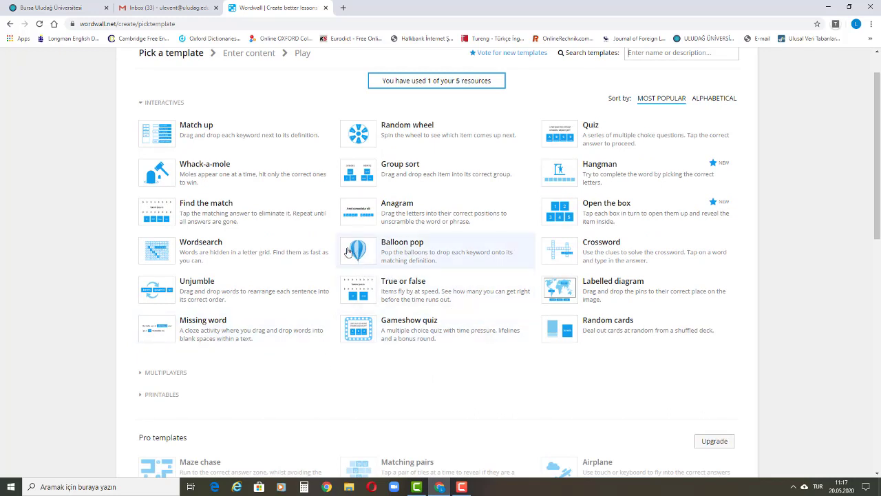
click(211, 333)
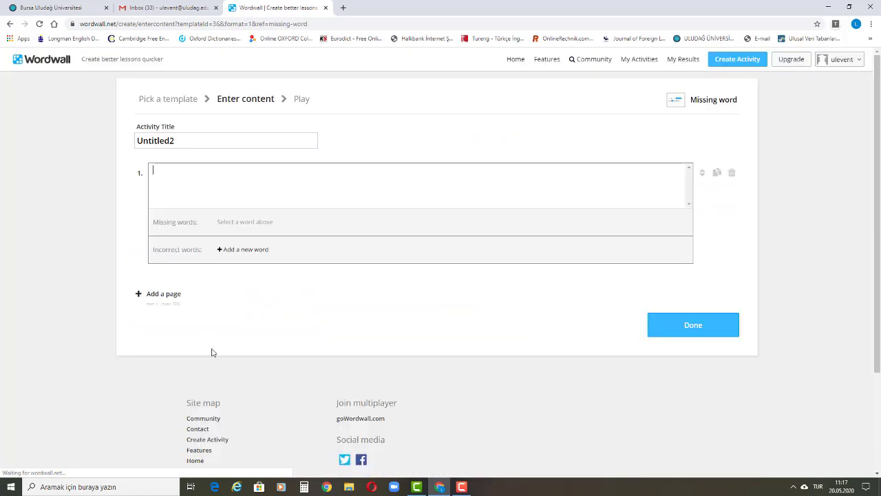
- Title the activity 'Cloze' and type the passage about going to the cinema
drag(240, 141, 106, 148)
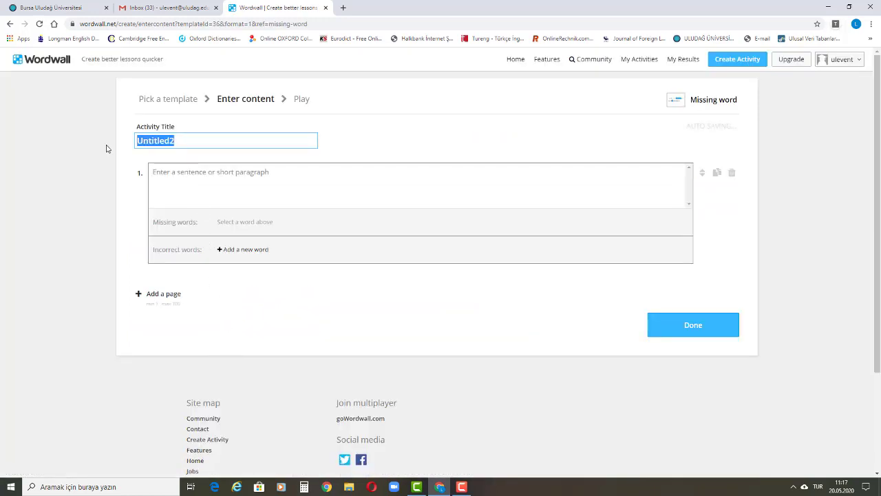
text(Cloze)
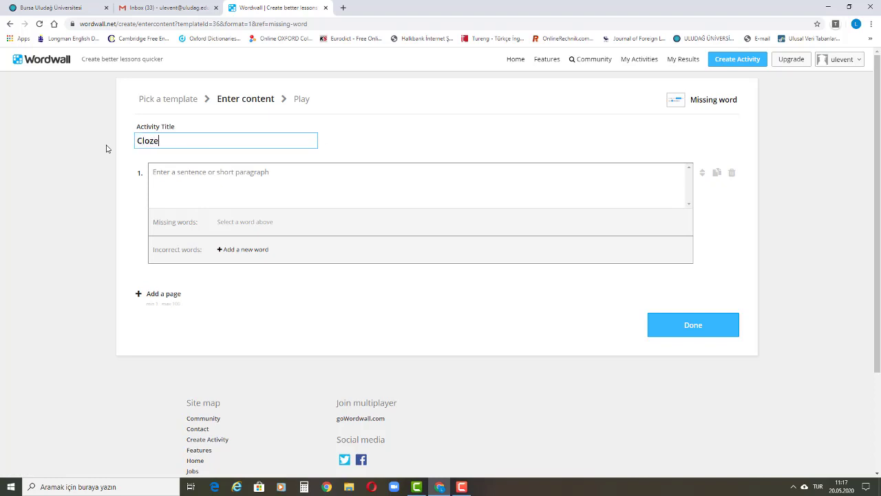
click(173, 173)
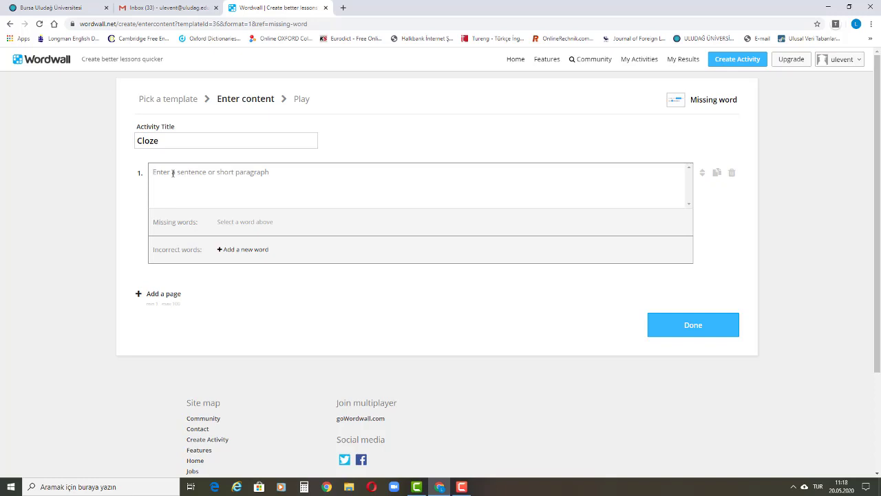
text(Y)
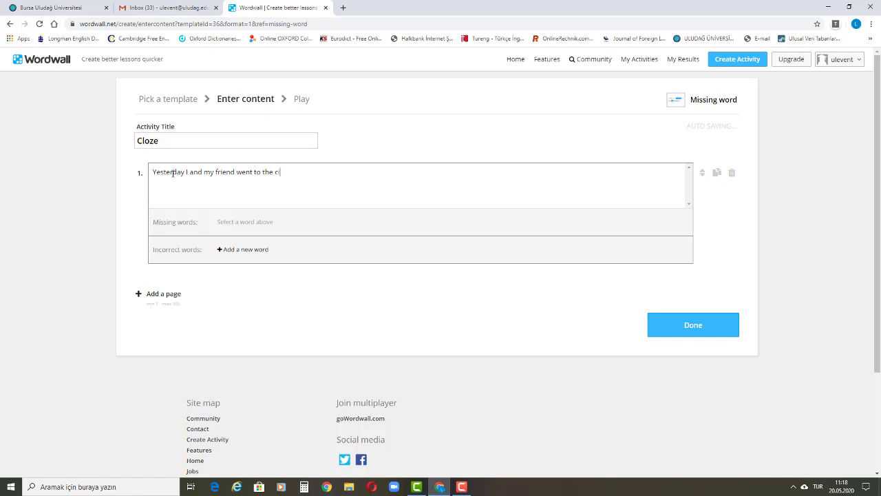
text(nema. It was really an anjoyabl)
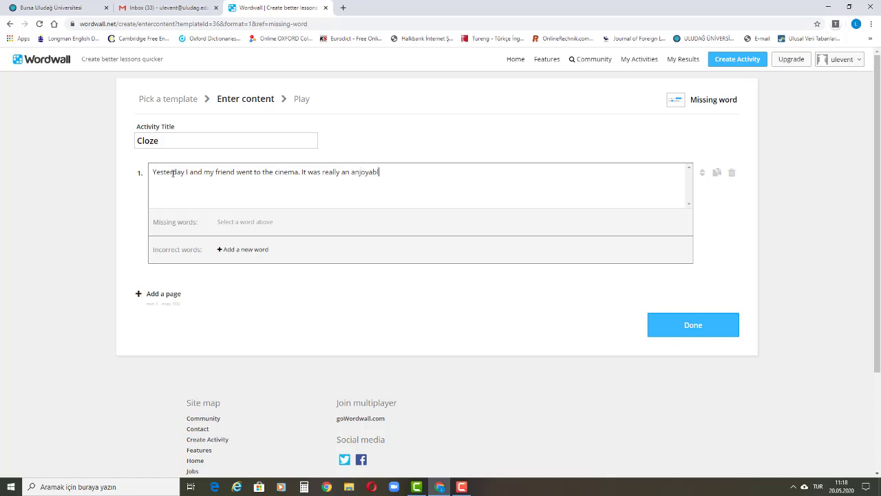
text(movie.)
- Correct 'anjoyable' to 'enjoyable', finish the passage ending 'because..', and select 'cinema'
drag(351, 173, 356, 173)
text(e.)
click(411, 173)
text(However, my friend didn't like it mu)
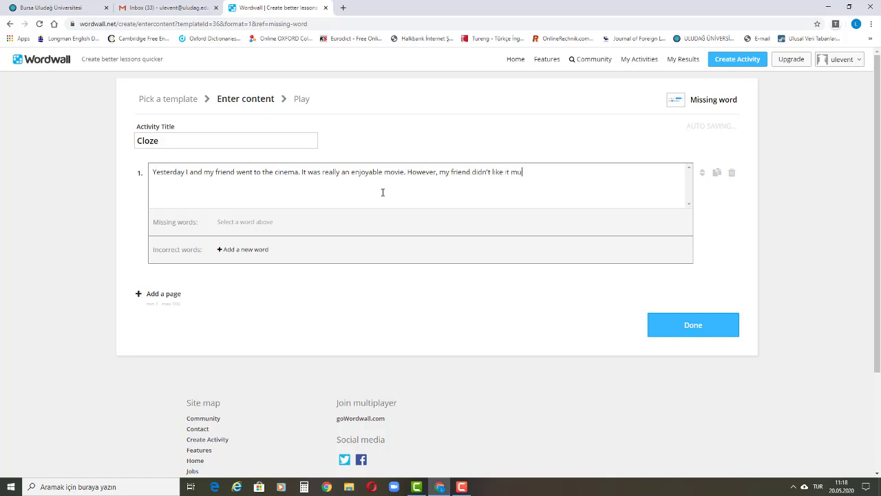
text(ch, because..)
drag(275, 172, 299, 172)
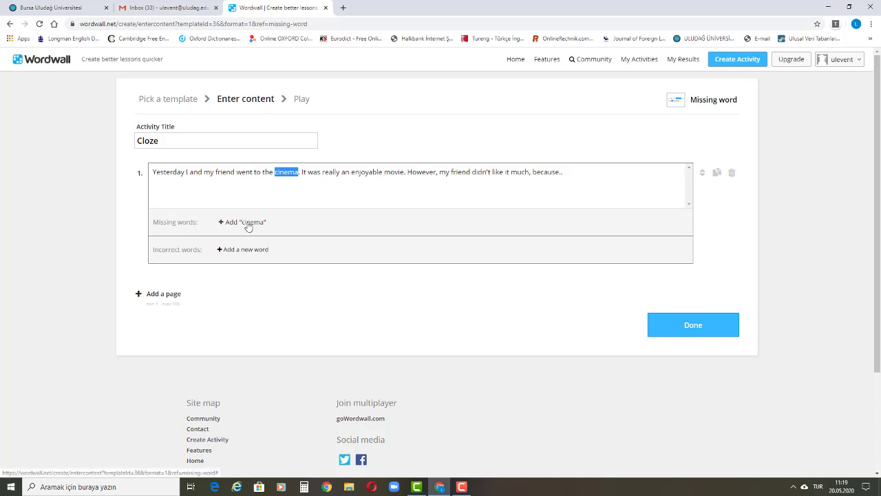
- Mark cinema, enjoyable and friend as missing words and save the Cloze activity
click(249, 223)
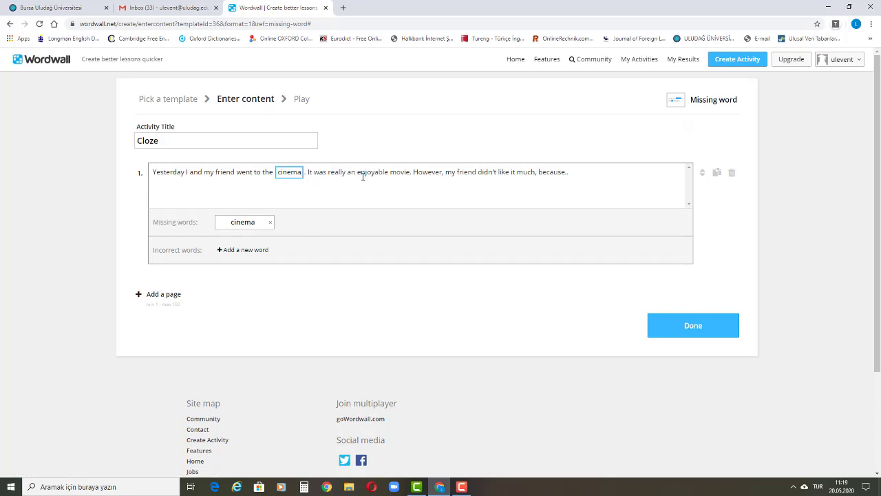
drag(358, 172, 390, 172)
click(303, 223)
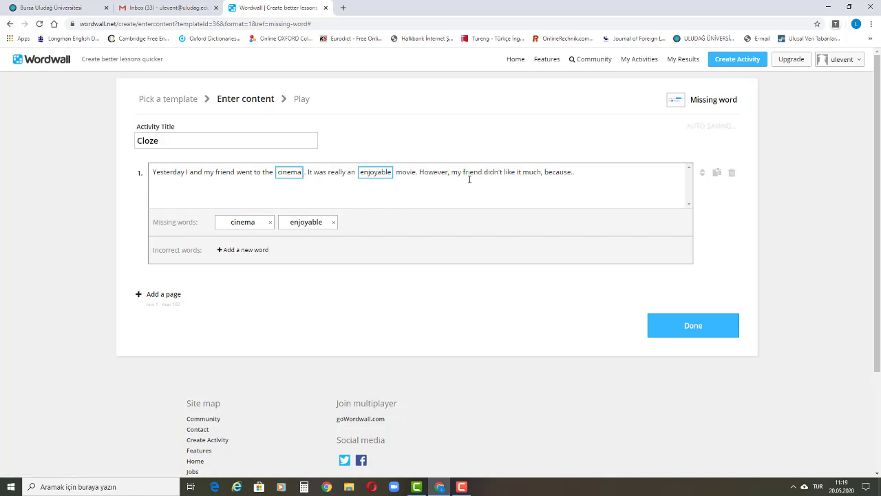
drag(463, 172, 483, 172)
click(368, 222)
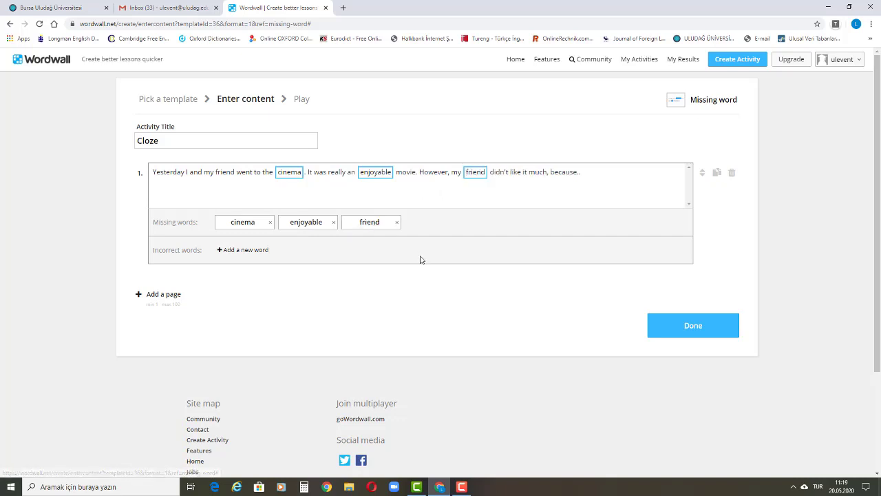
click(700, 333)
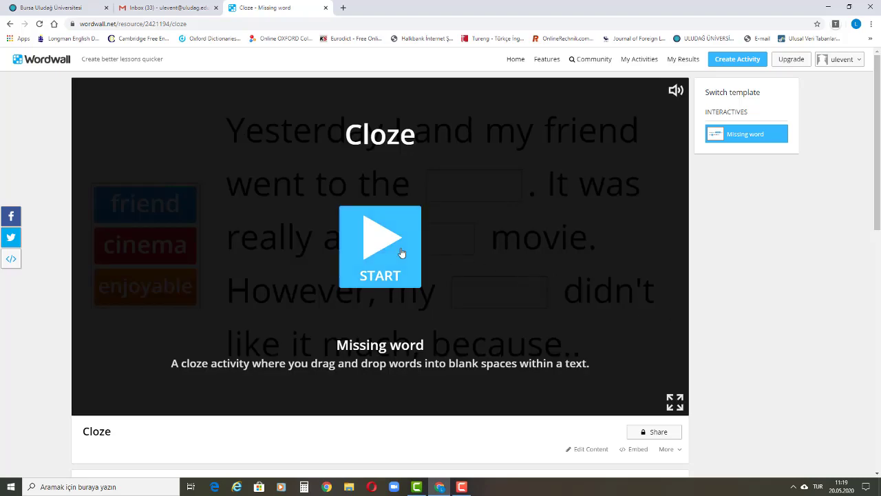
- Test-play Cloze, dragging cinema, enjoyable and friend into their blanks and submitting the answers
click(387, 244)
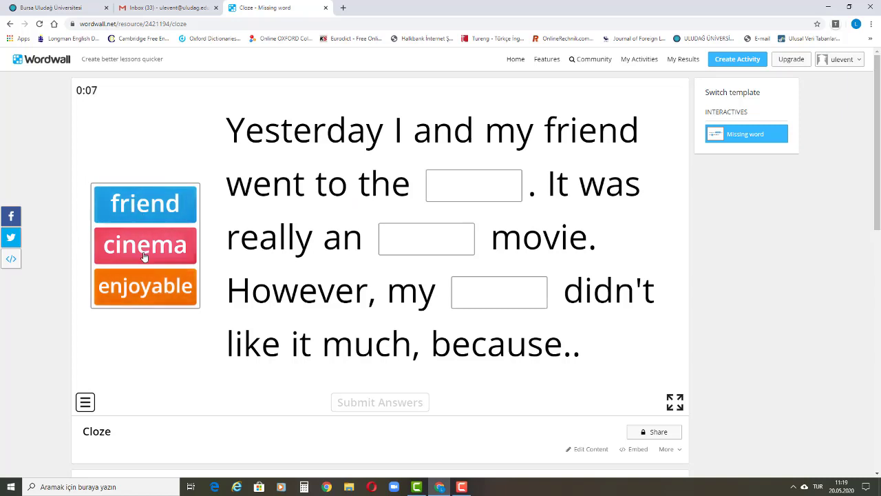
drag(144, 256, 472, 197)
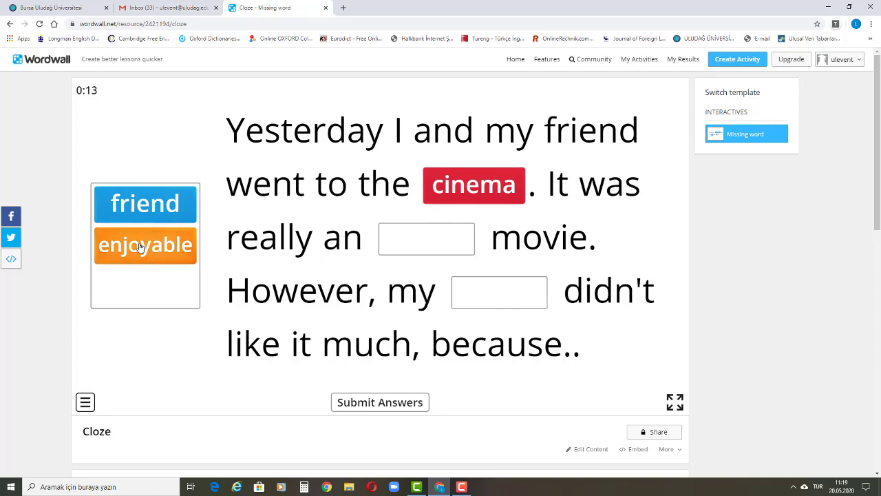
drag(140, 246, 410, 241)
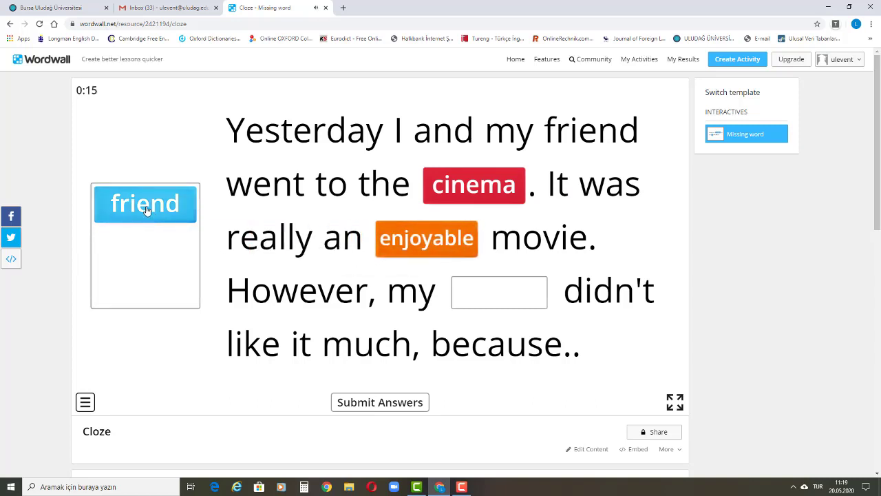
drag(144, 209, 497, 293)
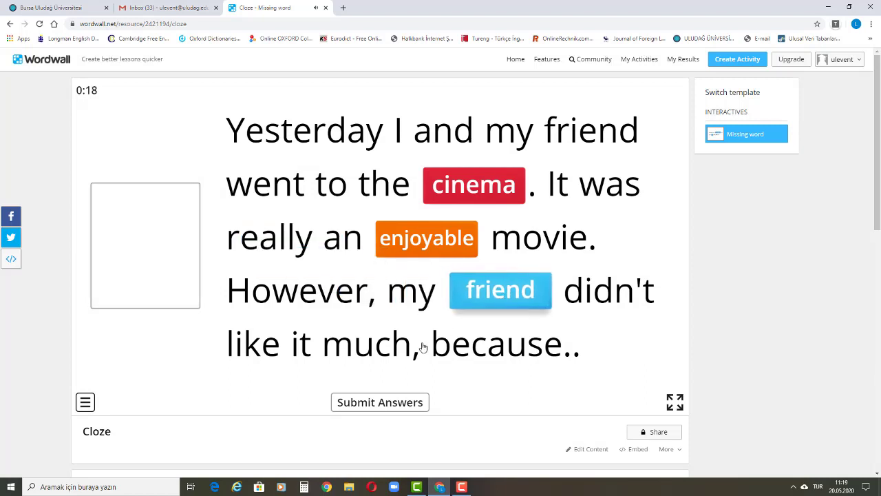
click(379, 402)
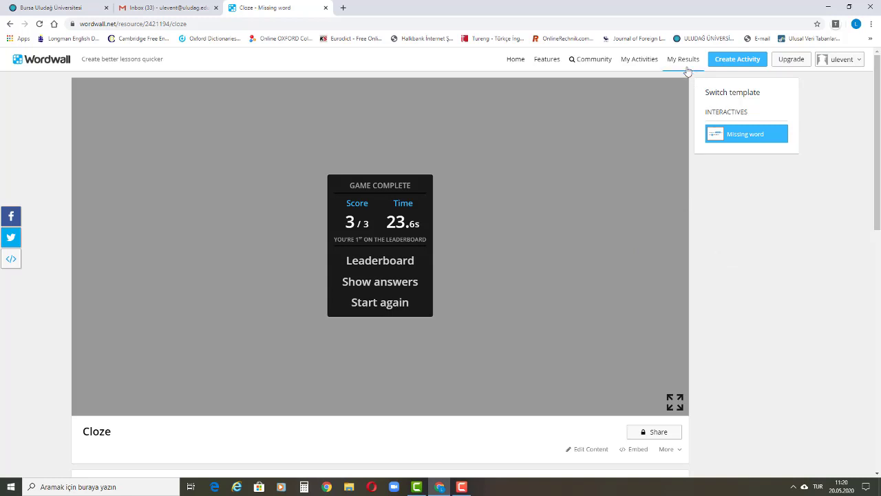
- From My Activities, choose Edit Content on the Wheel activity card
click(637, 64)
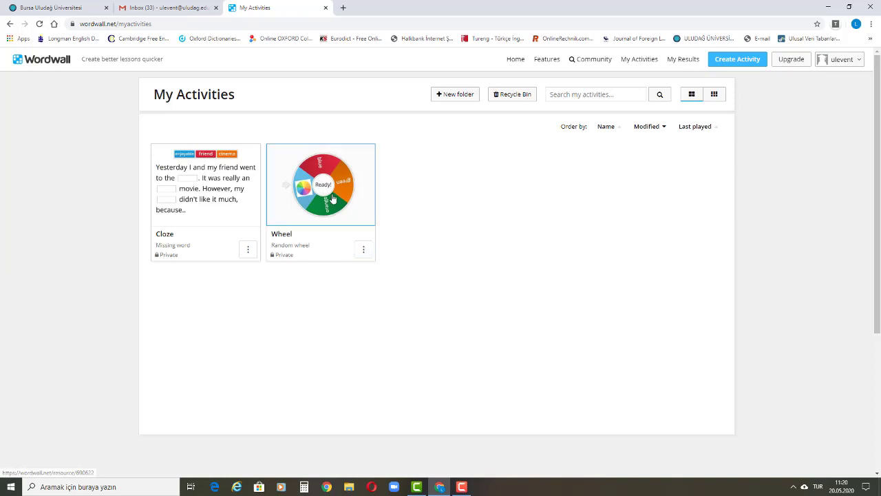
click(738, 64)
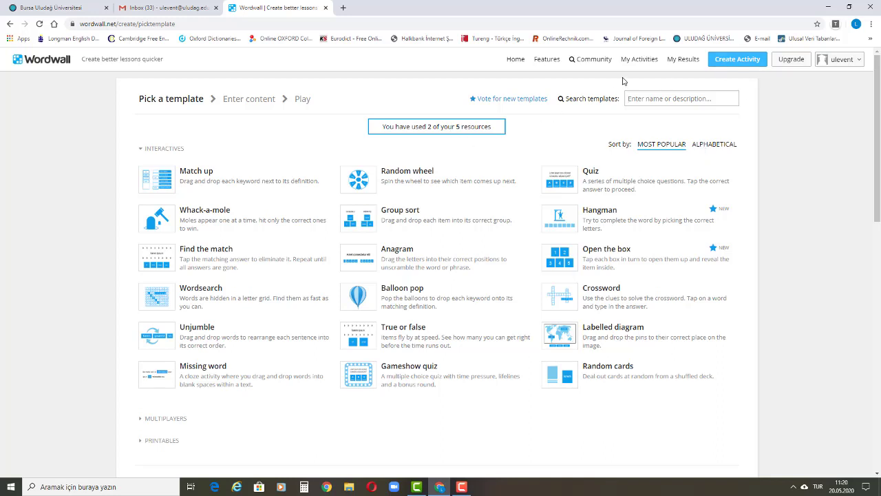
click(648, 61)
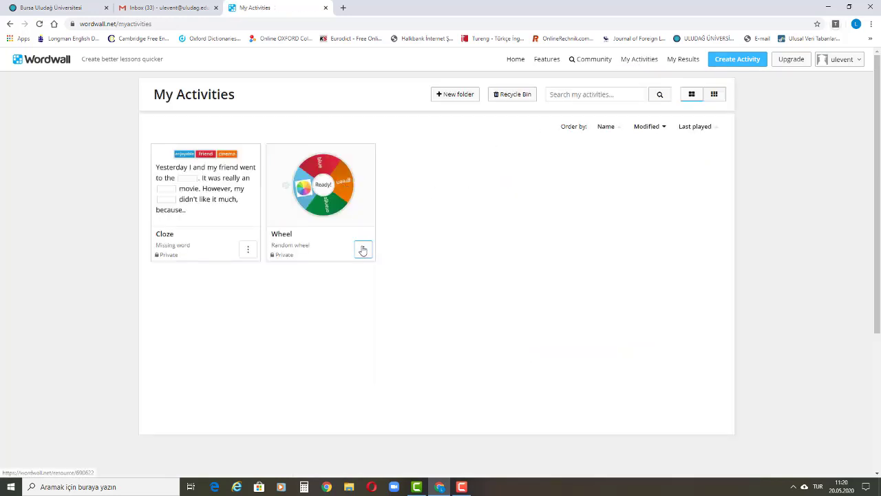
click(362, 250)
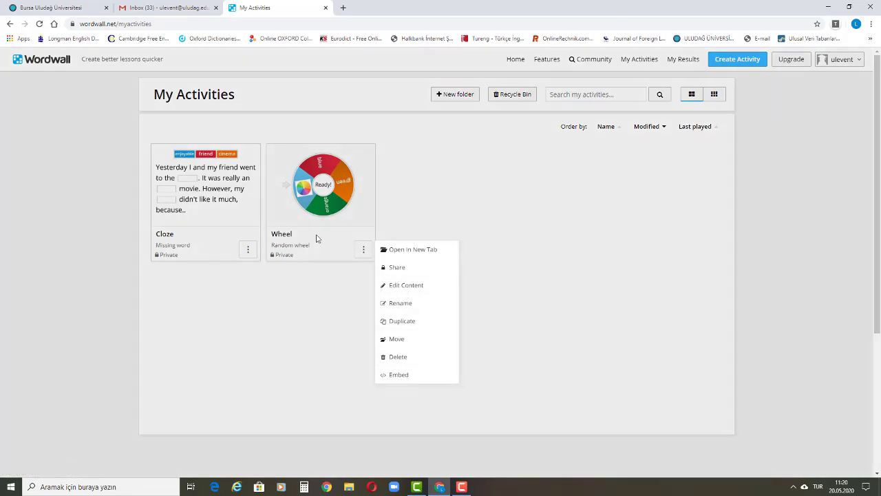
click(283, 306)
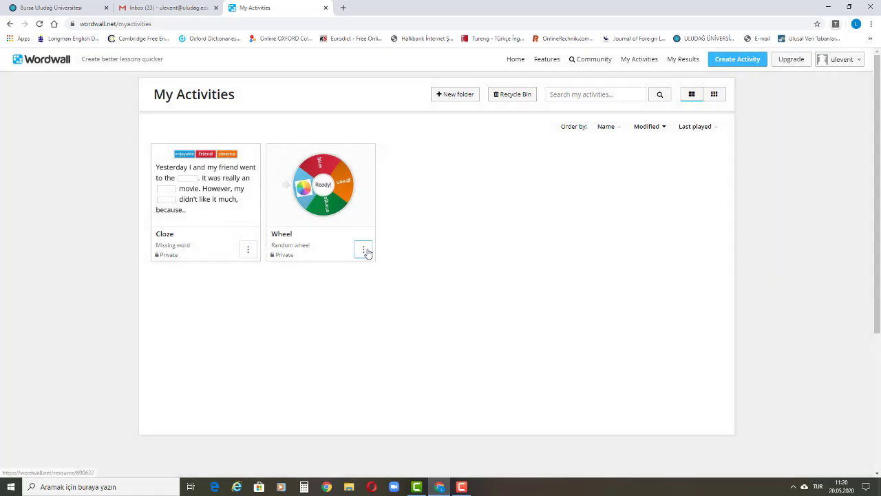
click(364, 251)
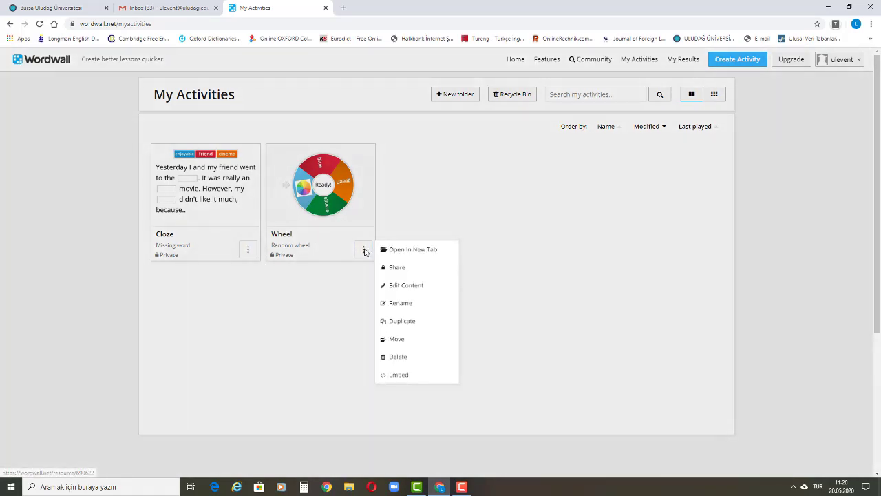
click(395, 285)
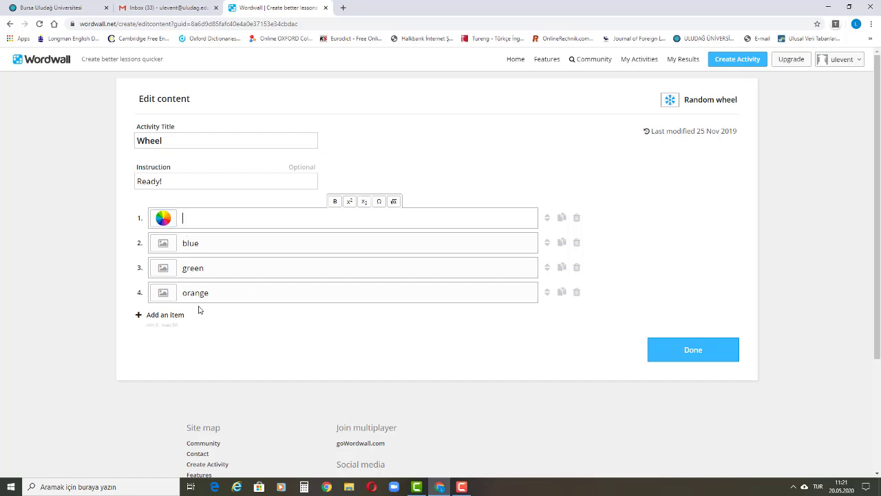
- Add 'say a word', 'sing a song' and 'show something that is red' as Wheel items and save
click(166, 142)
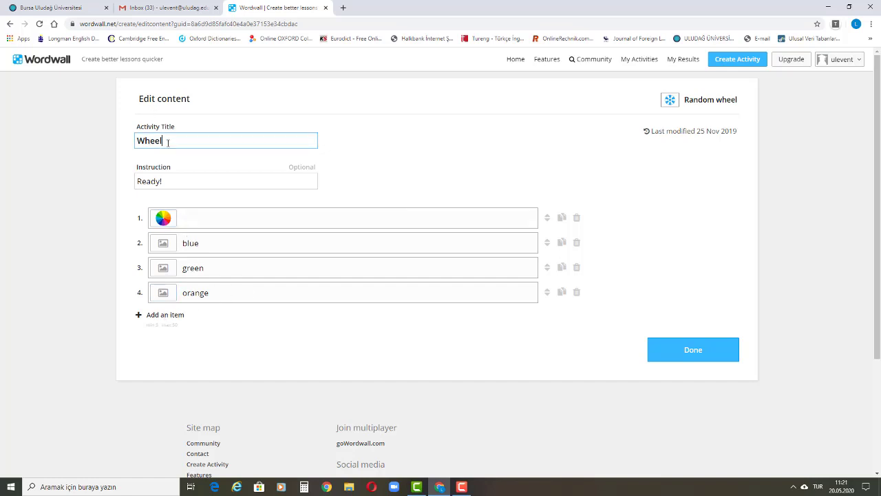
drag(159, 144, 135, 148)
drag(166, 181, 136, 183)
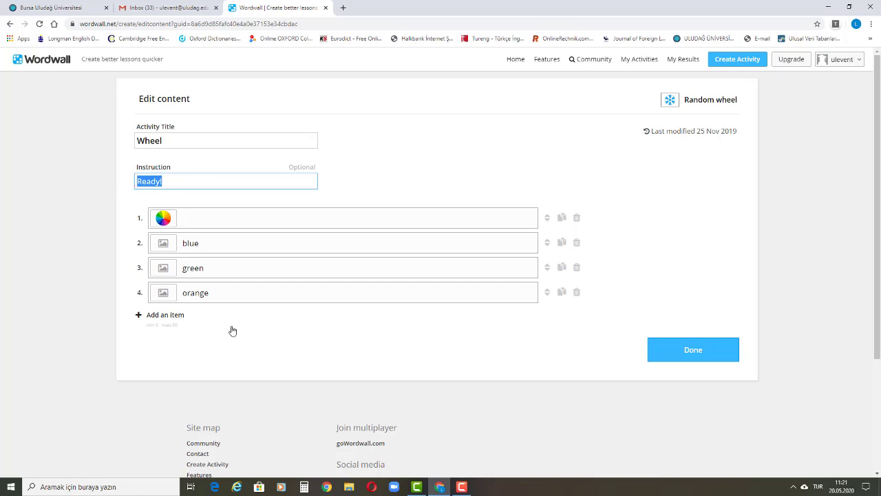
click(165, 314)
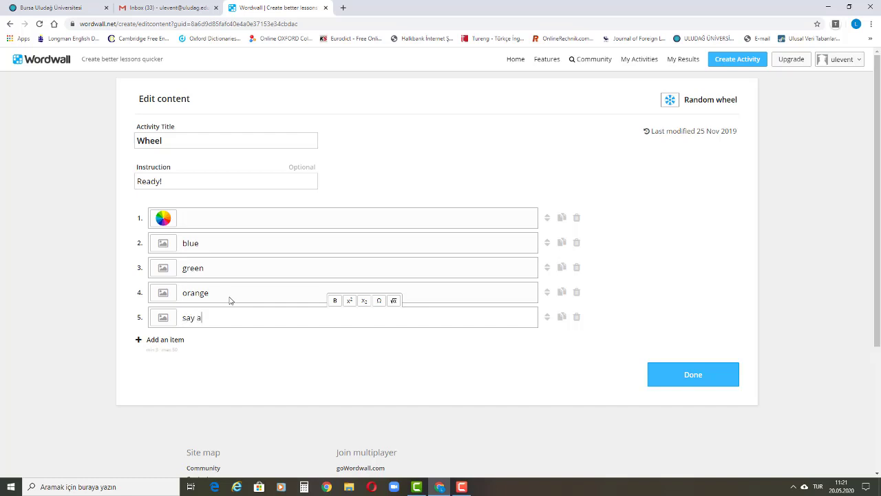
text(word)
click(166, 340)
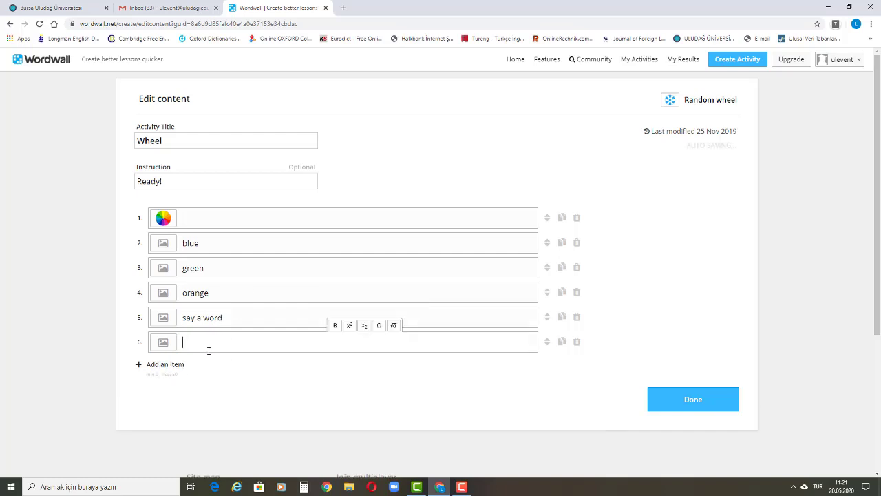
text(sing a song)
click(167, 365)
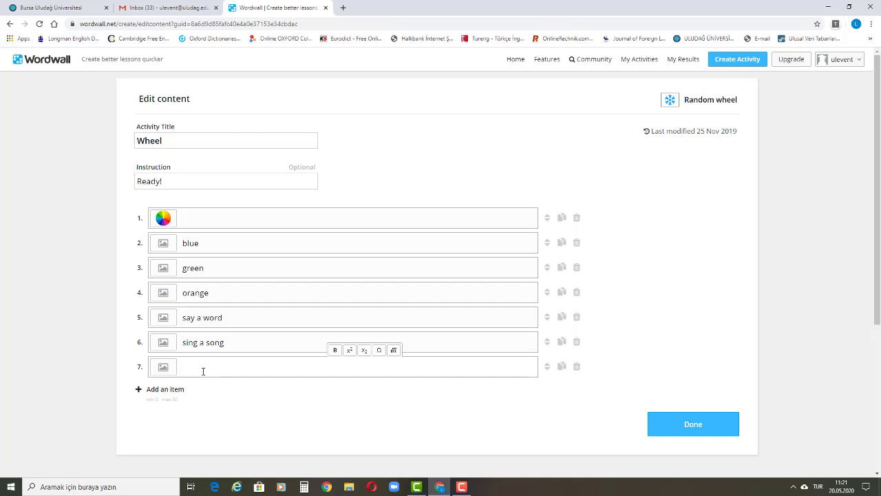
text(show m)
text(omething that is red)
click(696, 425)
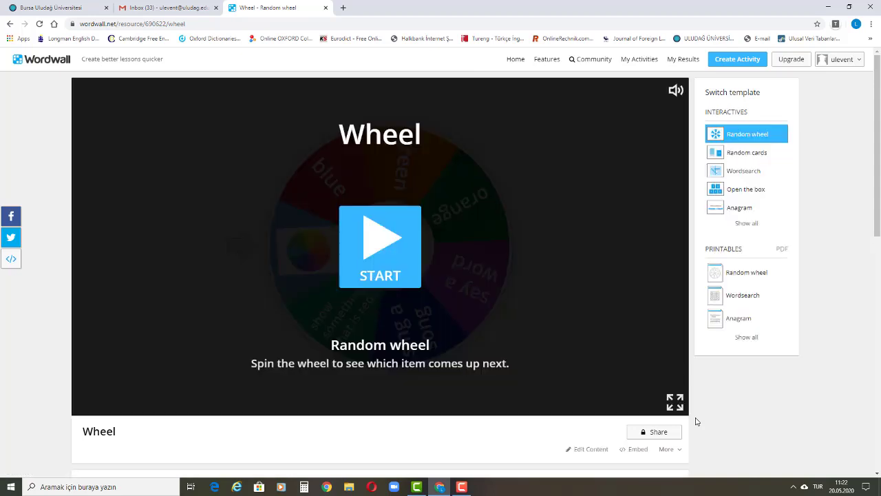
- Start the Wheel game, spin it twice, and eliminate orange when it lands
click(378, 238)
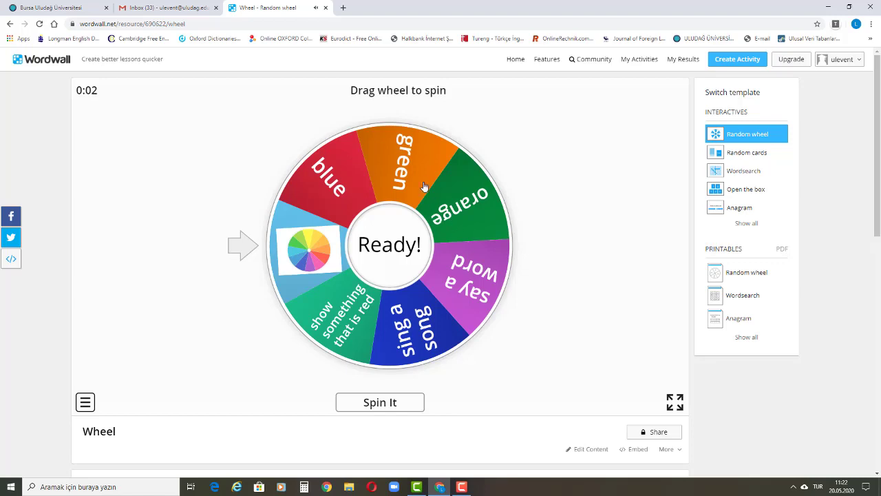
click(381, 408)
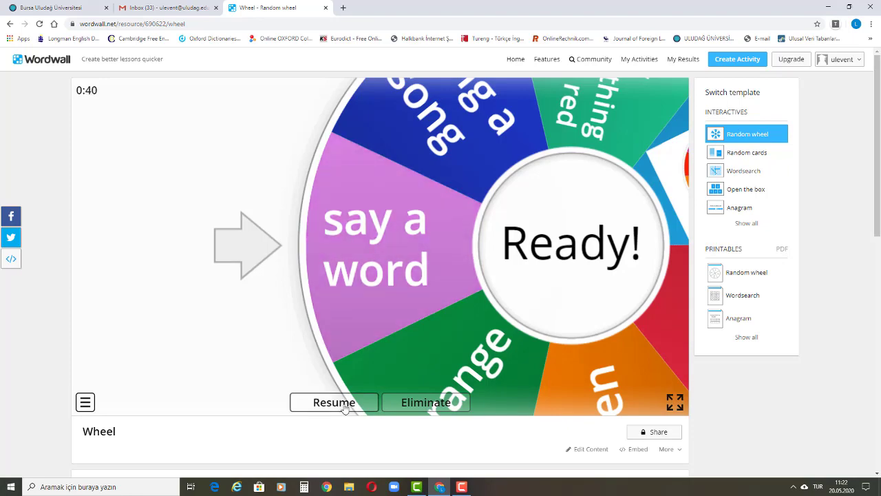
click(318, 402)
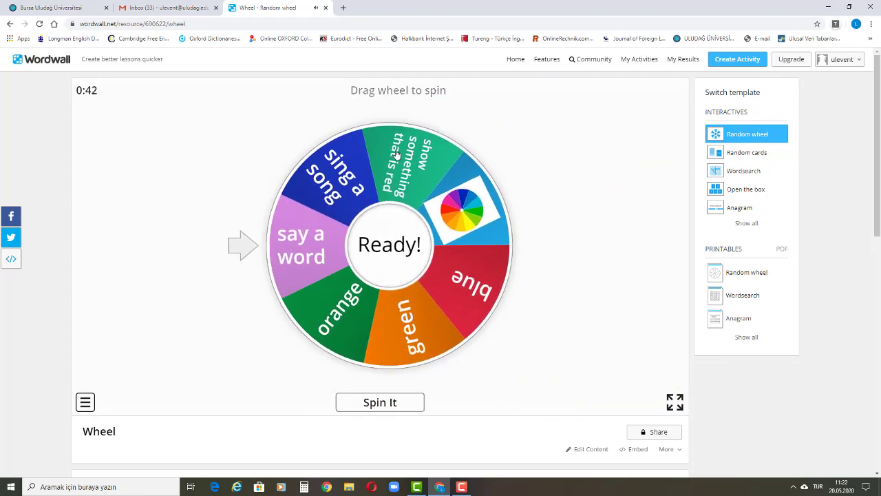
drag(352, 369, 296, 409)
click(352, 236)
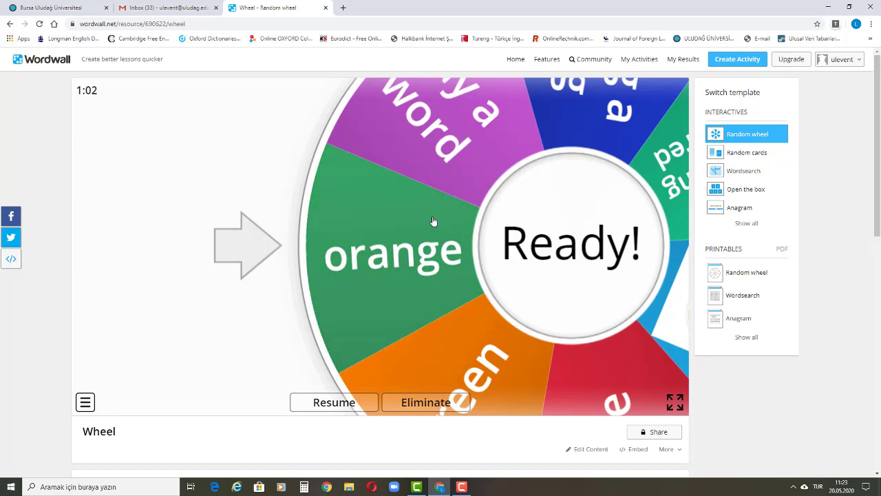
click(424, 408)
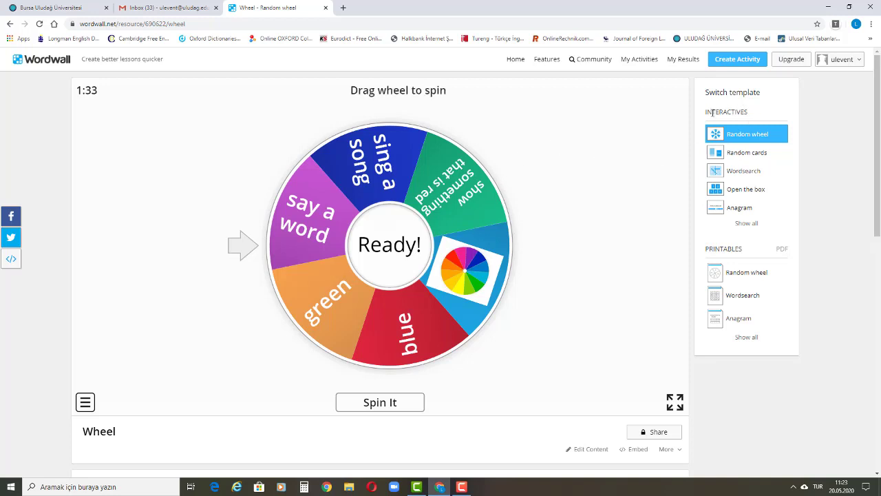
drag(705, 113, 754, 115)
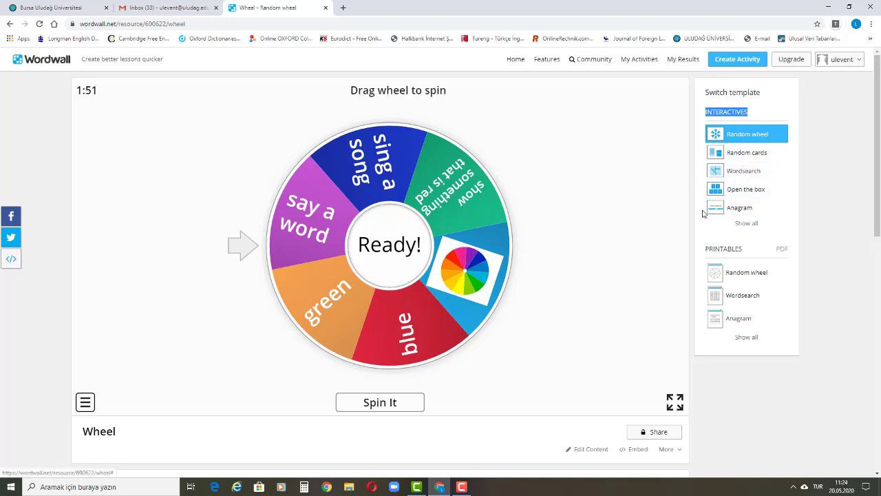
- Switch the Wheel to Random cards, start it, and deal five cards ending on blue
click(738, 158)
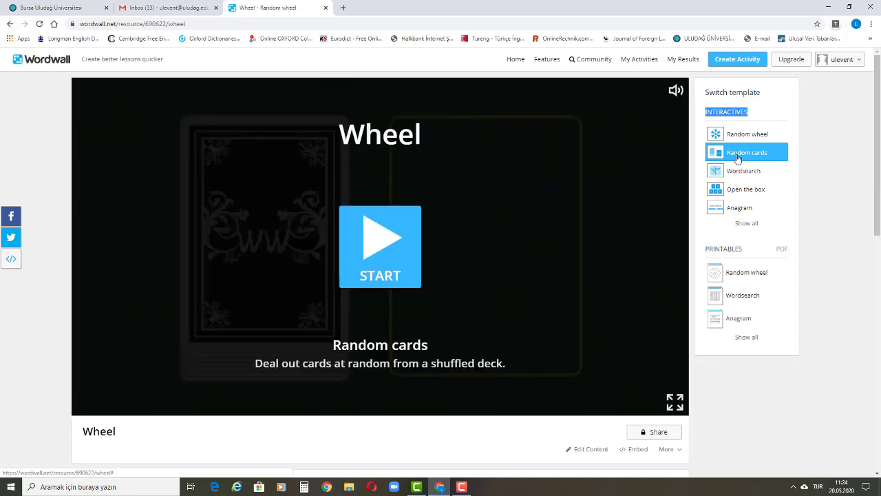
click(372, 252)
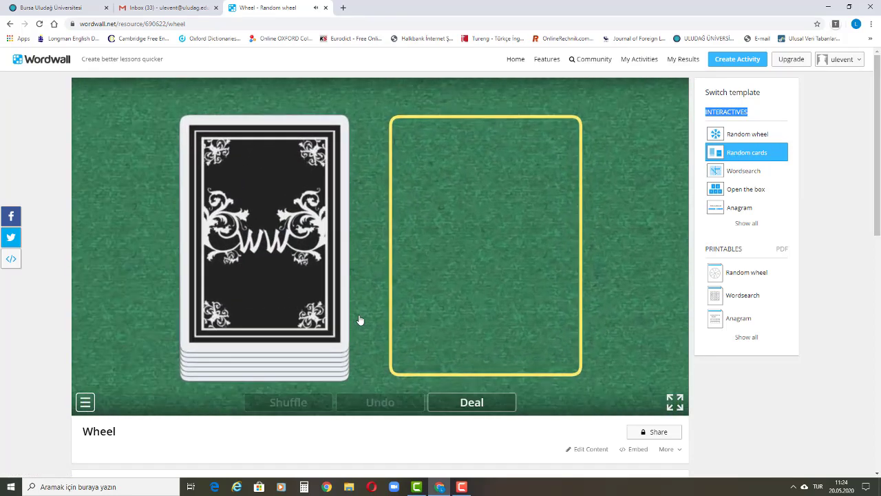
click(292, 290)
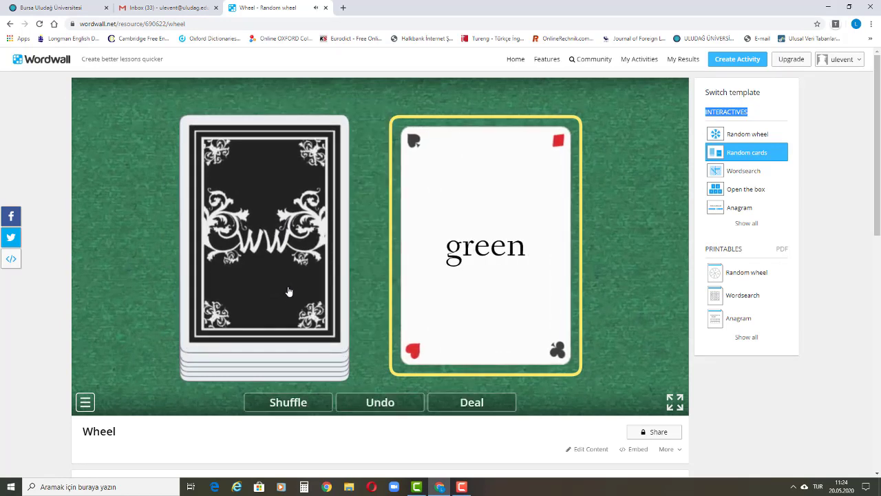
click(289, 292)
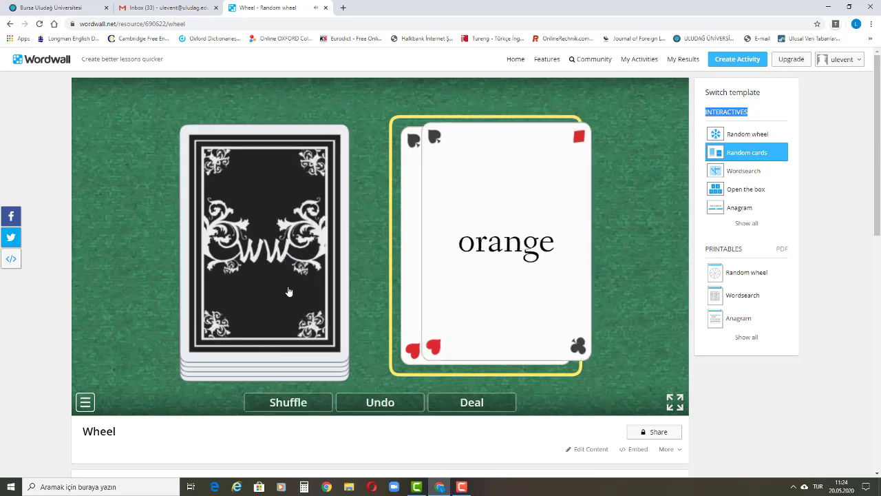
click(289, 292)
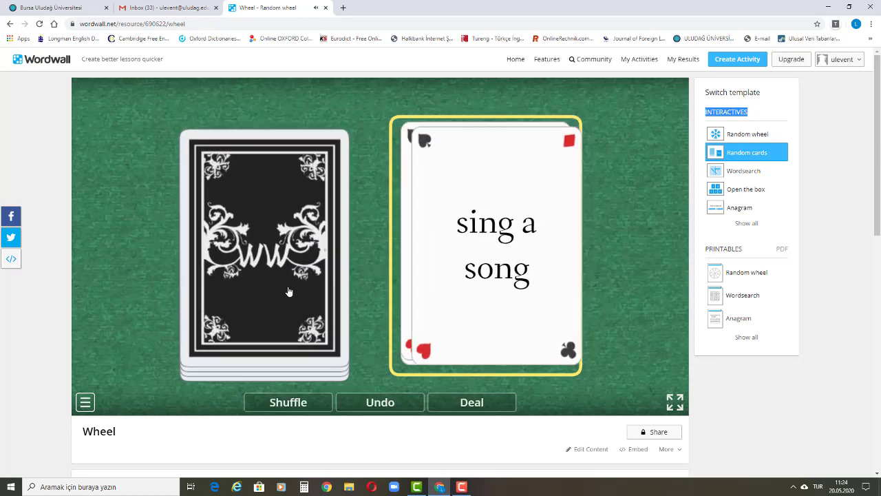
click(289, 292)
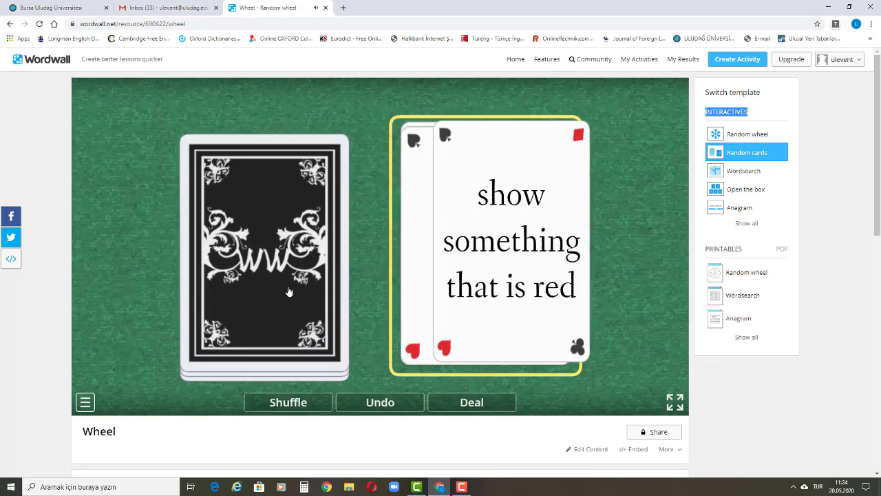
click(289, 292)
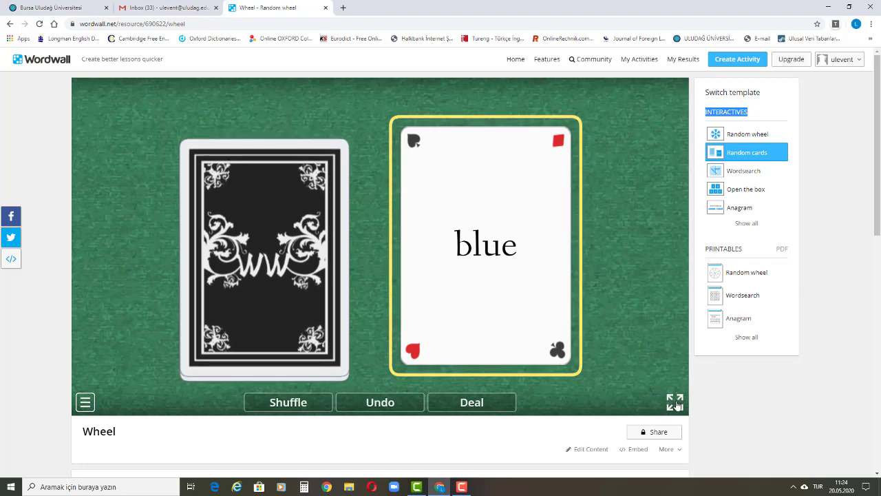
- Undo the last card, deal blue again, then shuffle the deck
click(385, 409)
click(463, 409)
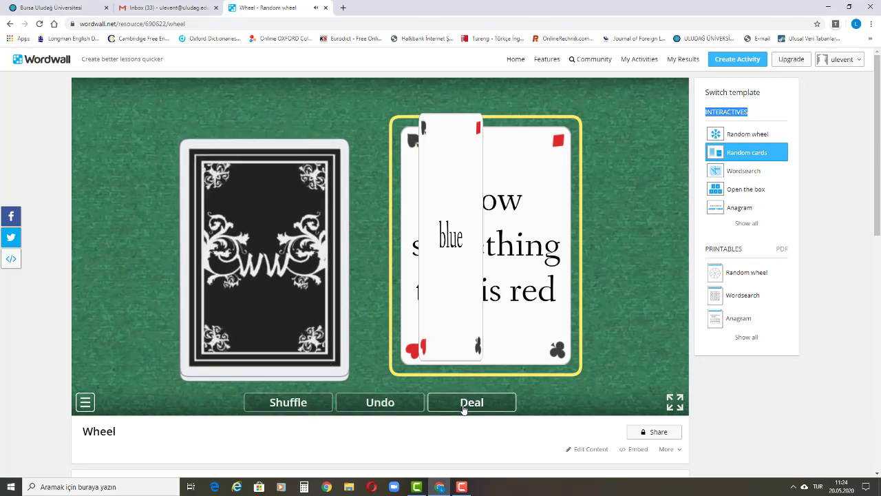
click(310, 404)
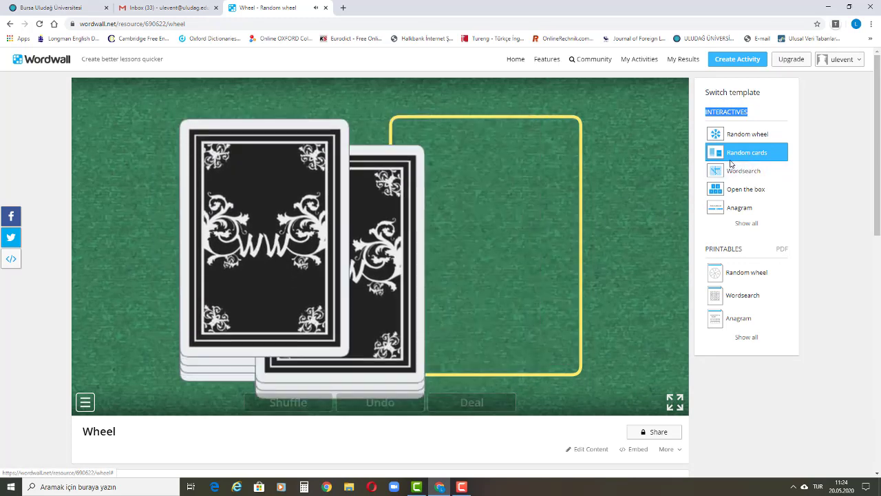
scroll(578, 257, down, 2)
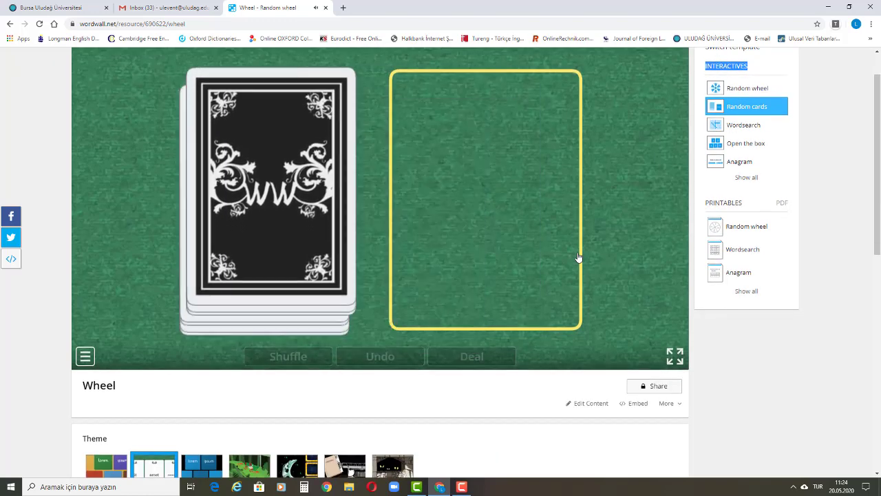
scroll(578, 257, down, 1)
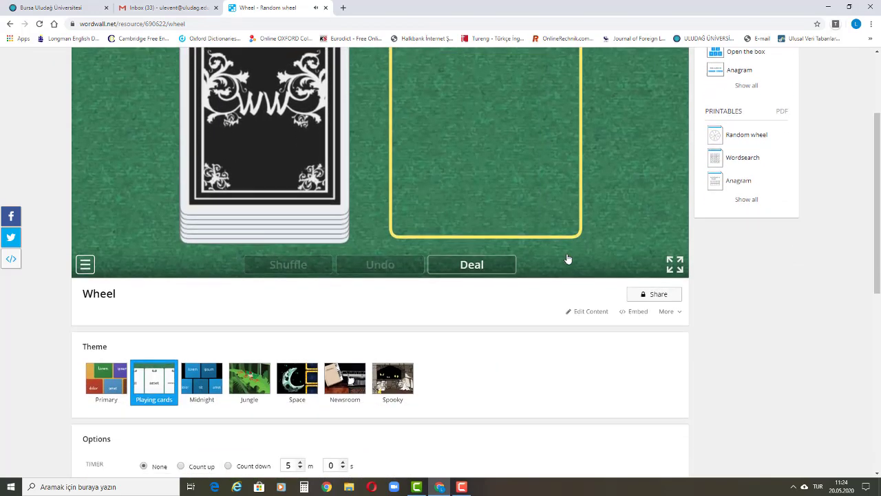
scroll(568, 257, up, 2)
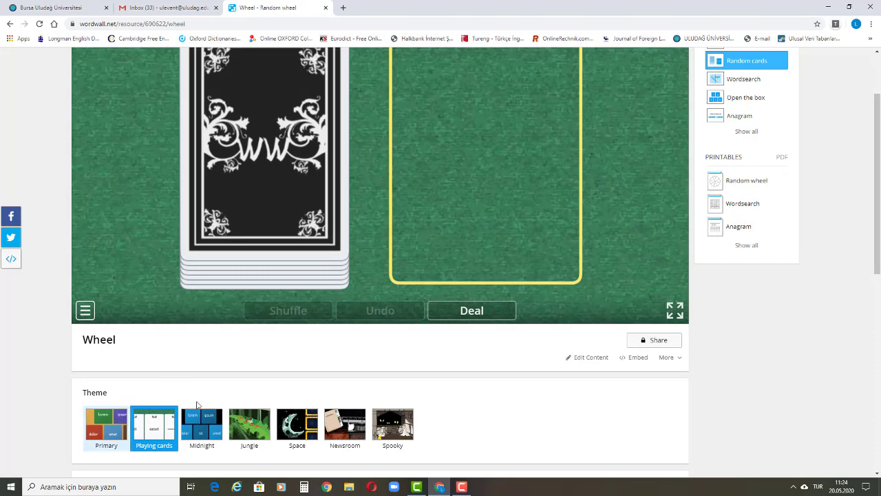
scroll(198, 403, up, 2)
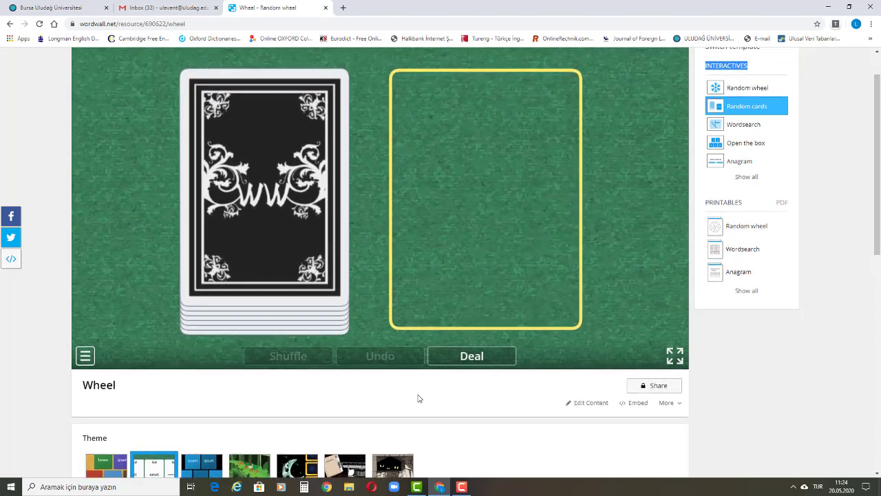
scroll(417, 397, down, 2)
- Deal green, sing a song and blue in the Primary theme, then switch to Jungle
click(107, 431)
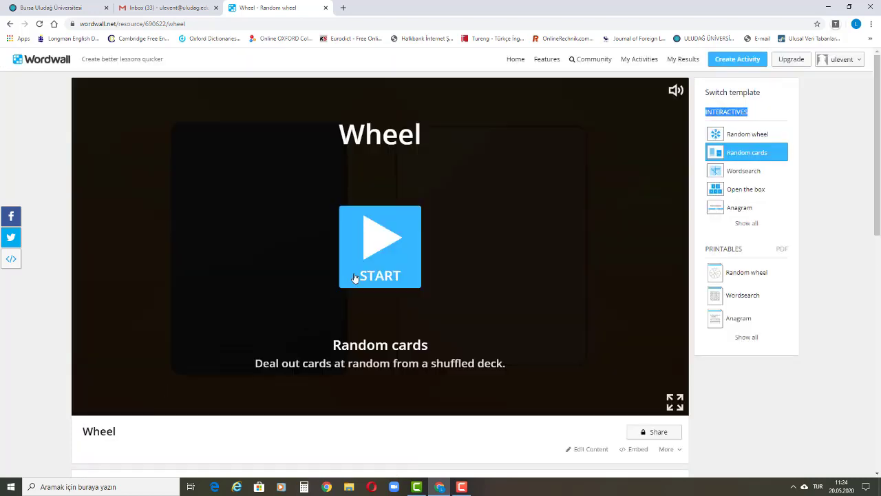
click(389, 269)
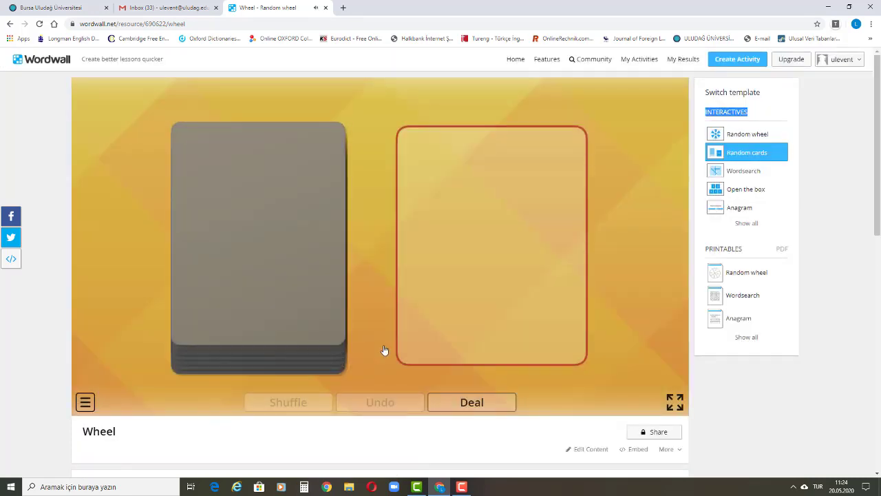
click(265, 321)
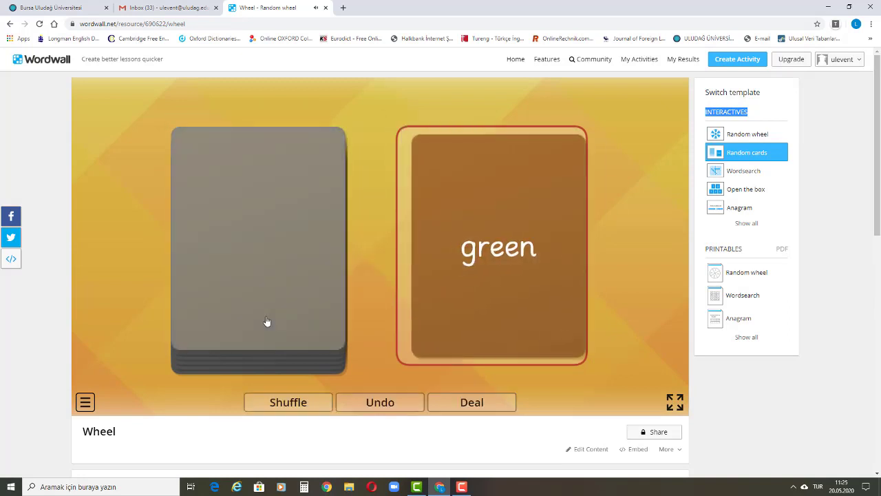
click(265, 303)
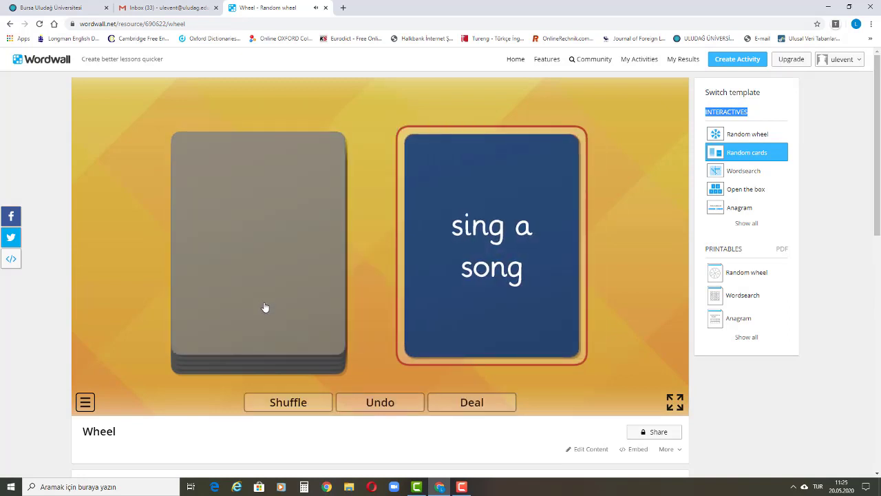
click(266, 307)
scroll(265, 310, down, 2)
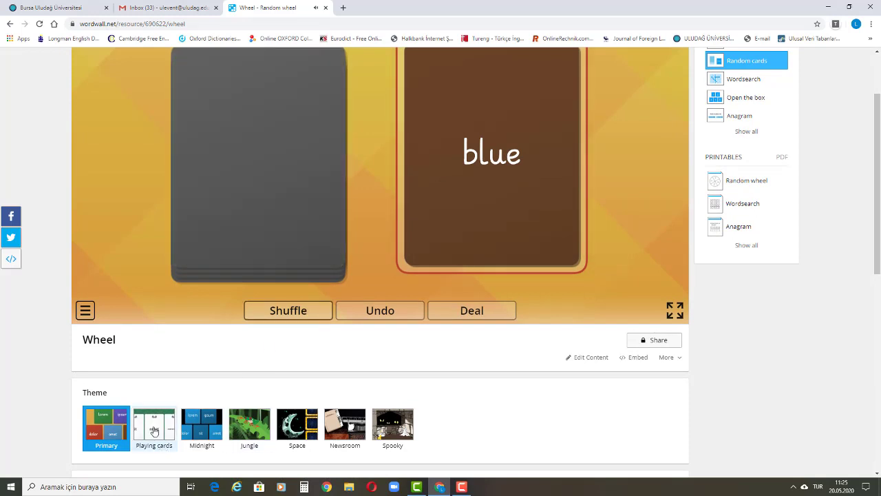
click(255, 431)
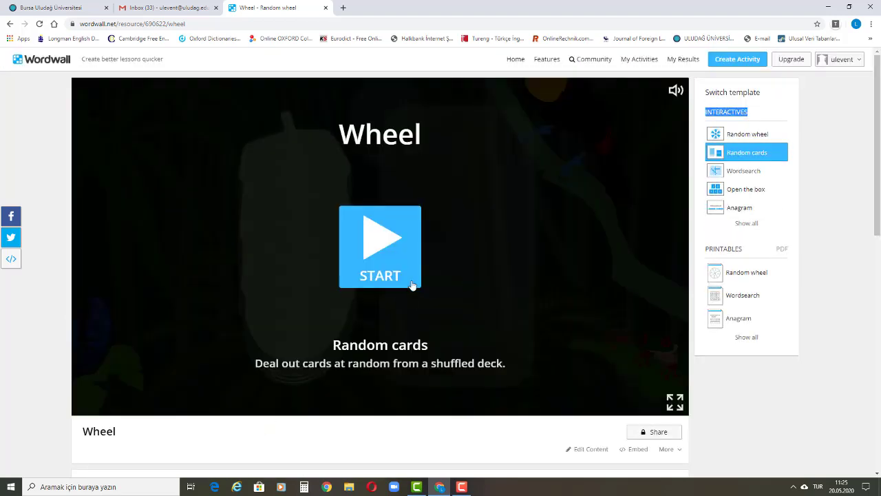
- Deal green and the colour-wheel card in the Jungle theme, then switch to Space
click(412, 284)
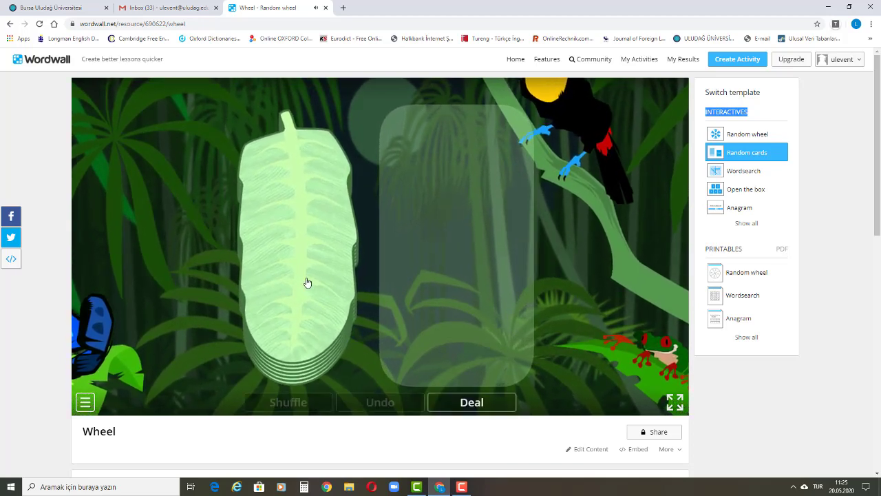
click(307, 282)
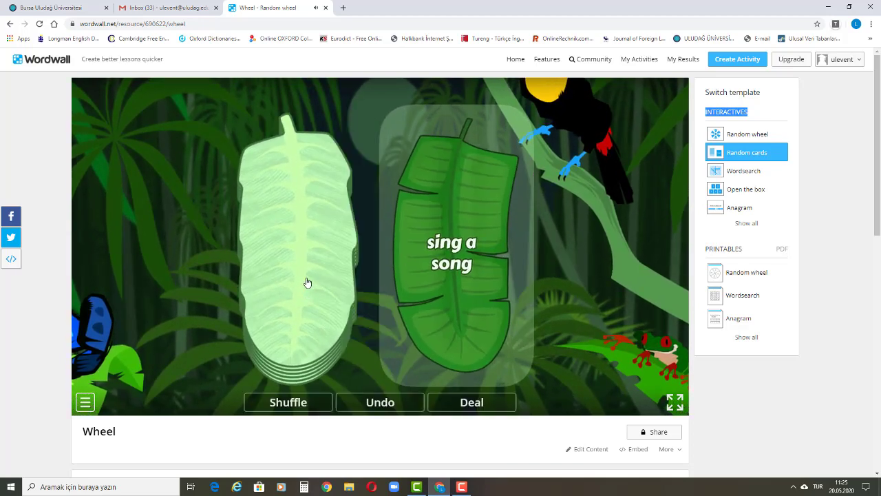
click(307, 282)
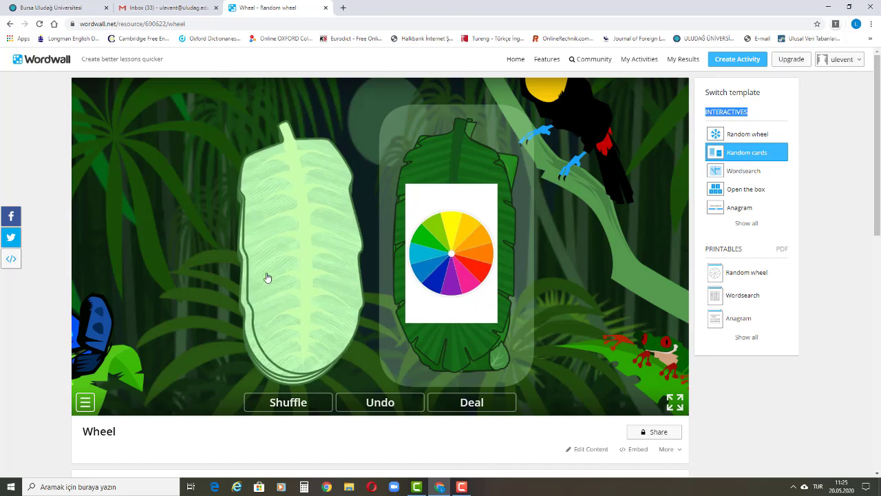
scroll(260, 303, down, 1)
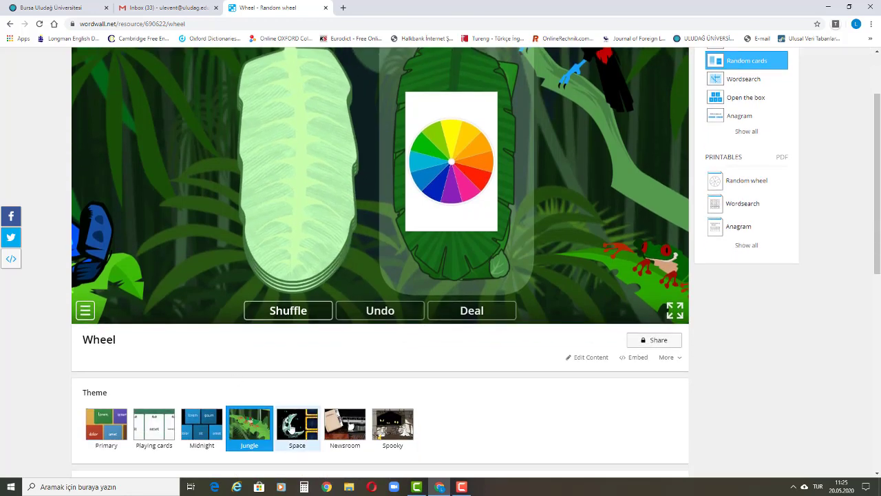
click(298, 427)
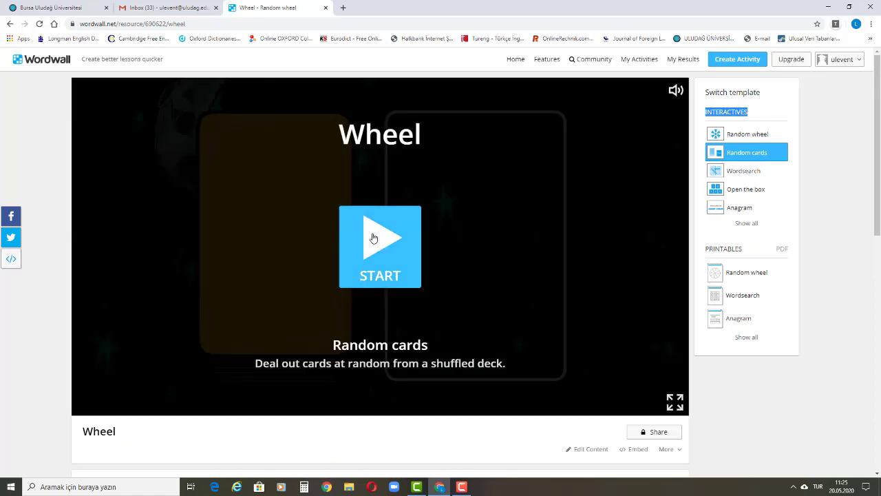
- Start the Space-themed card game and deal four cards, ending on the colour wheel
click(373, 237)
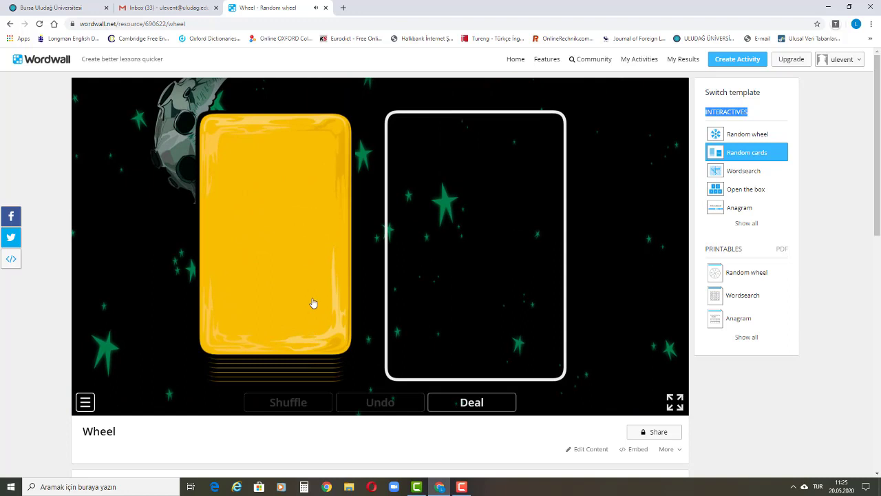
click(313, 303)
click(313, 303)
click(314, 303)
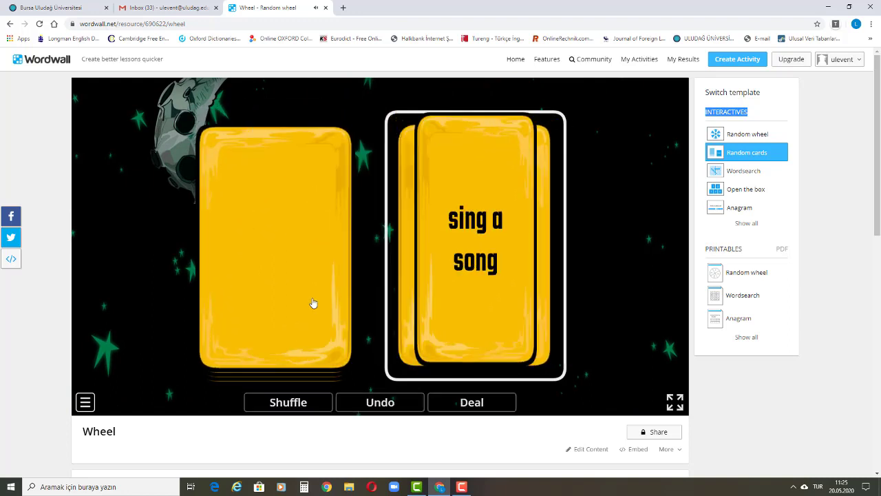
click(313, 303)
- Scroll between the card game and the Theme row below it
scroll(370, 336, down, 1)
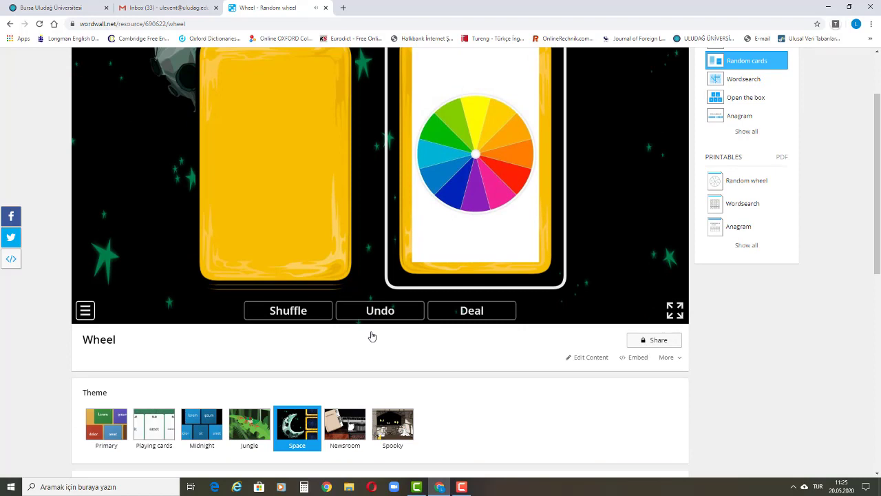
scroll(370, 335, up, 1)
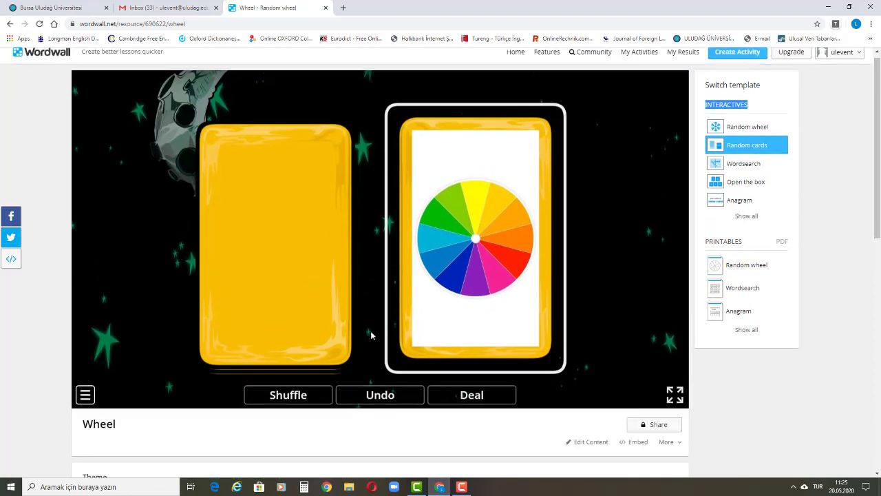
scroll(354, 328, down, 1)
scroll(355, 331, up, 1)
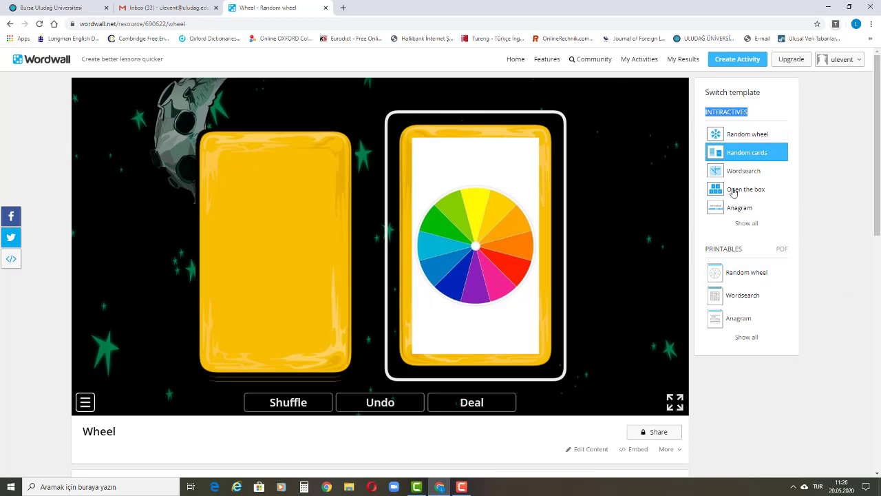
scroll(514, 320, down, 1)
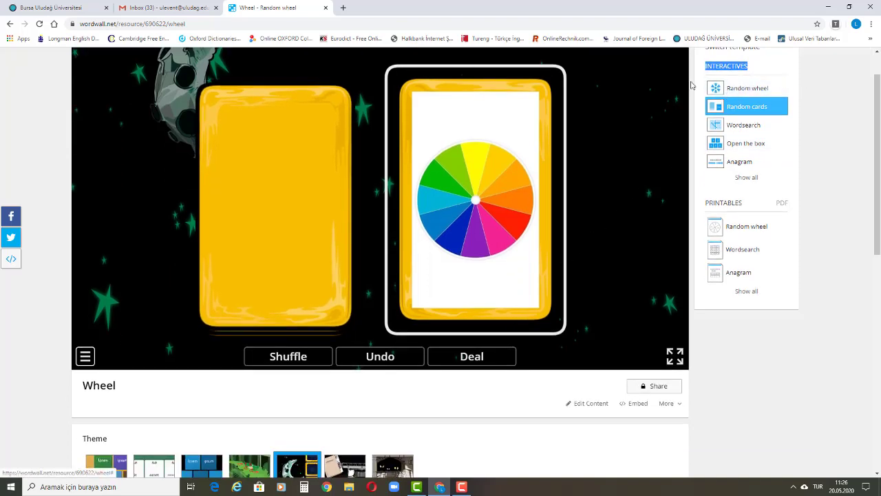
scroll(580, 142, down, 2)
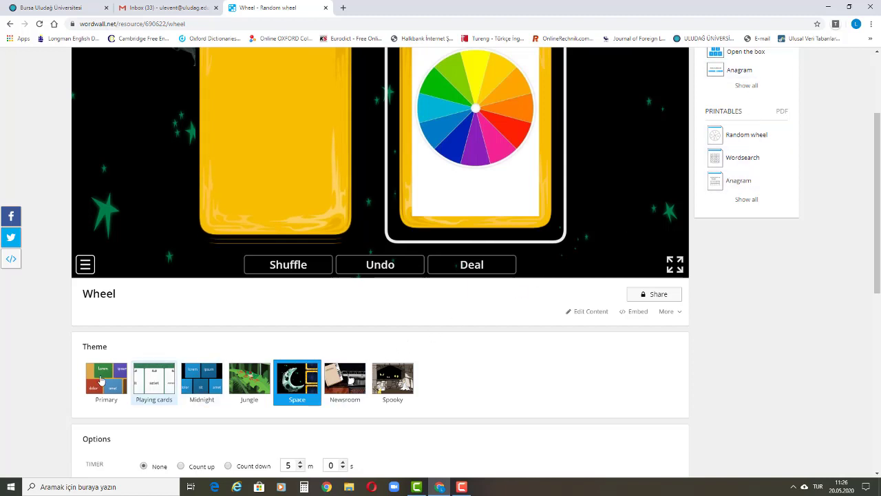
scroll(266, 390, up, 2)
scroll(276, 419, down, 1)
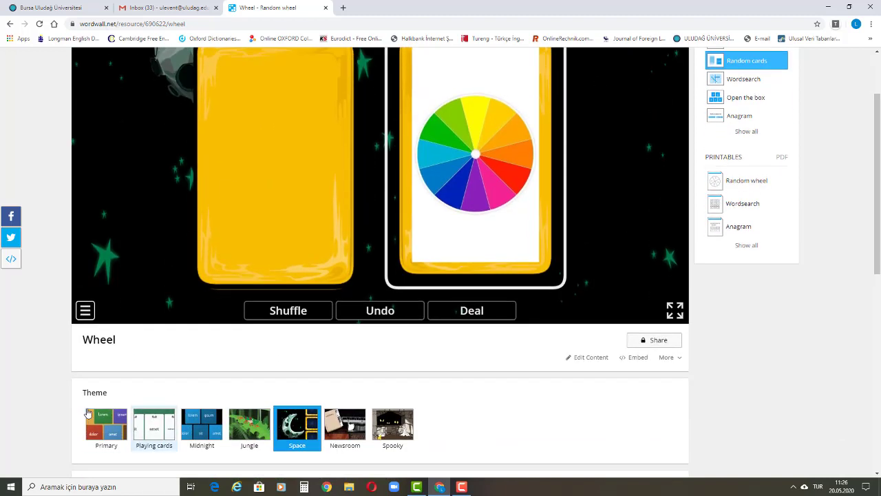
scroll(678, 245, up, 2)
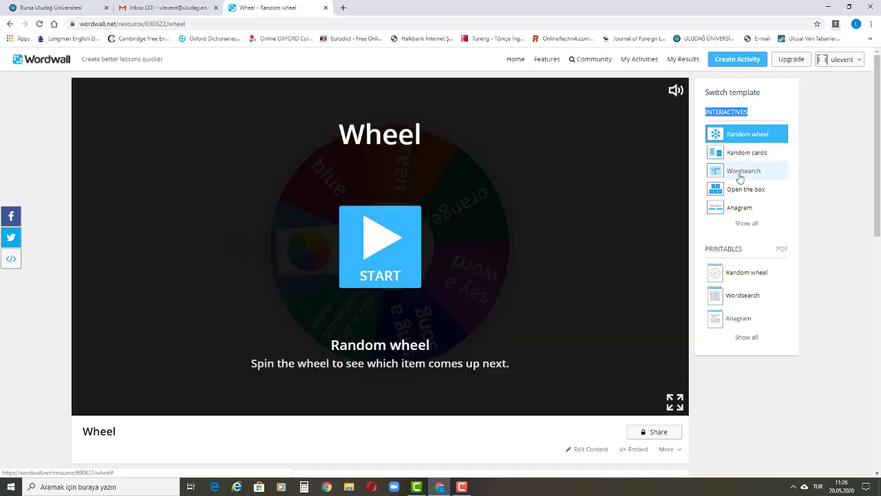
- Switch the activity to Wordsearch and start the game
click(739, 177)
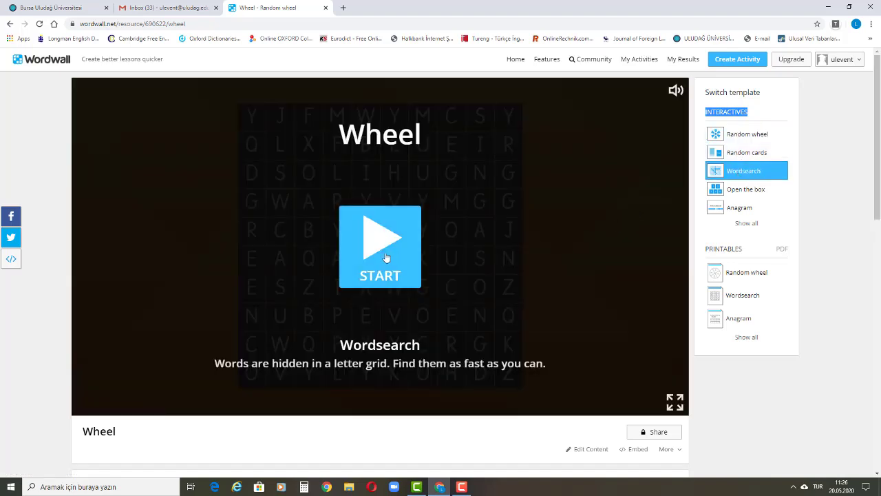
click(386, 256)
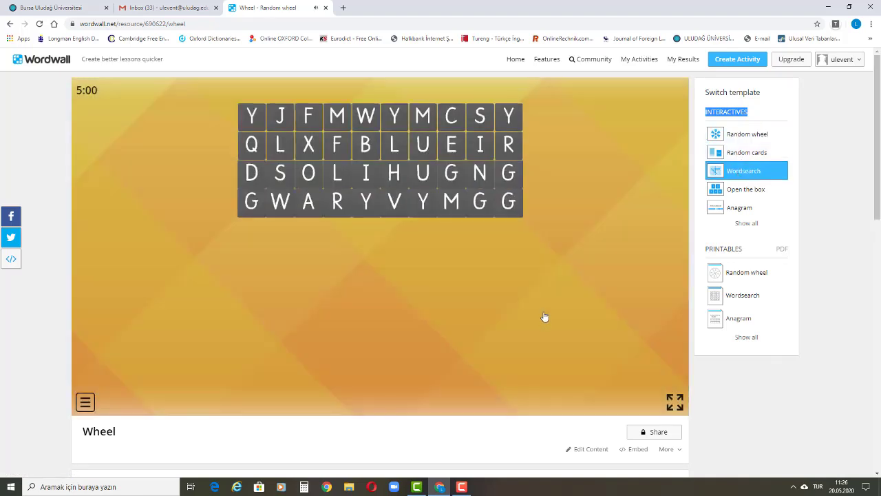
scroll(543, 316, down, 2)
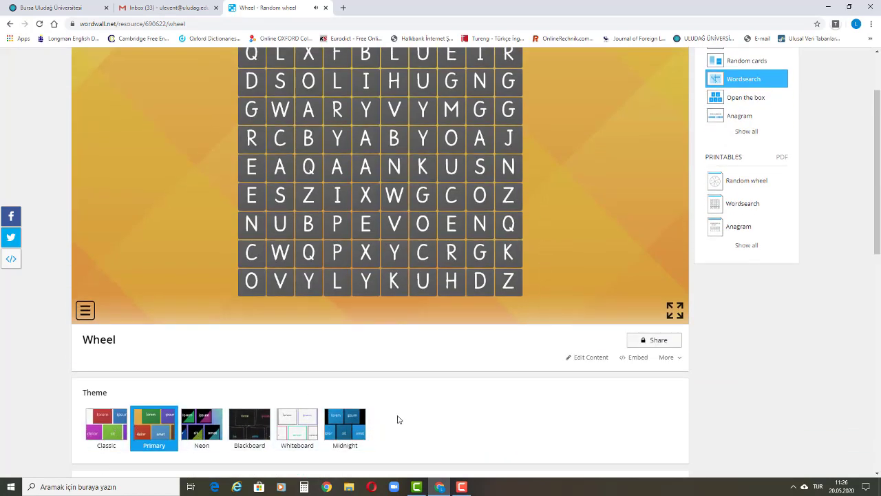
scroll(397, 417, up, 2)
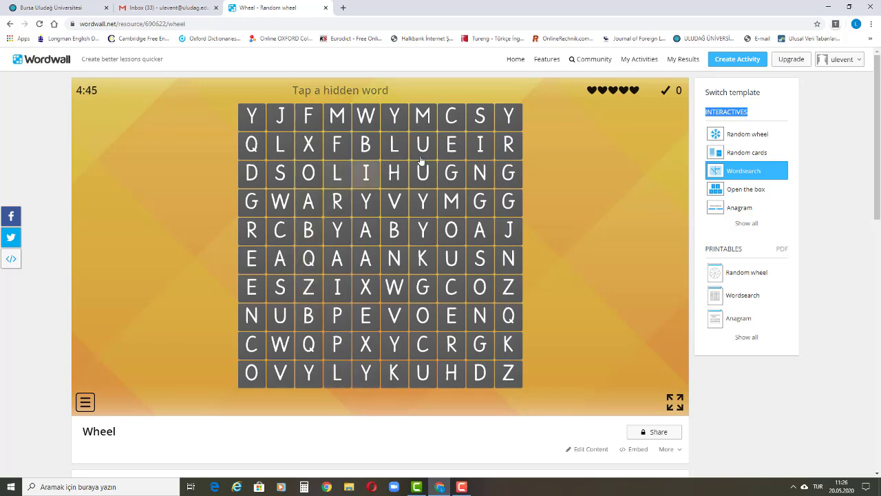
- Find the hidden words 'say a word' and BLUE, then switch to Open the box
click(422, 202)
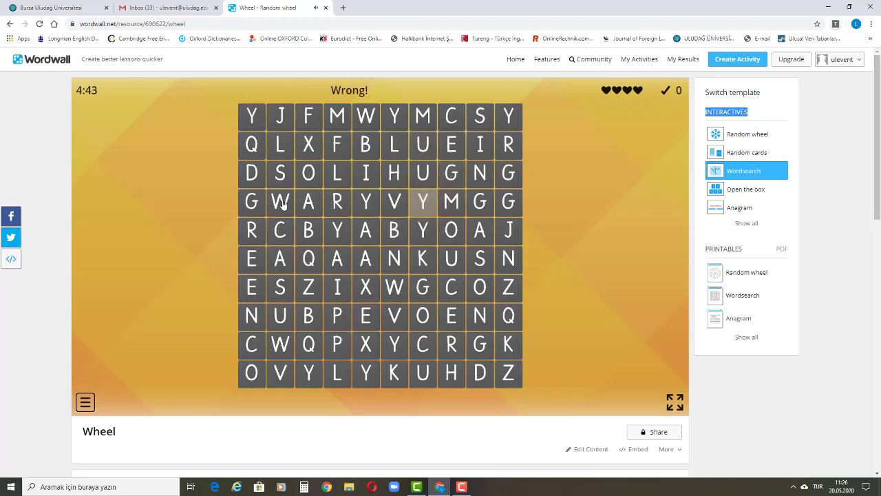
click(282, 178)
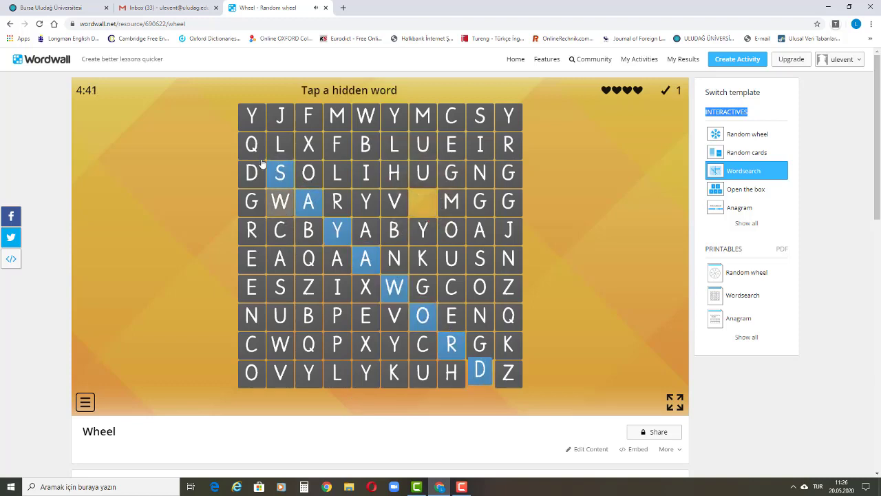
click(299, 321)
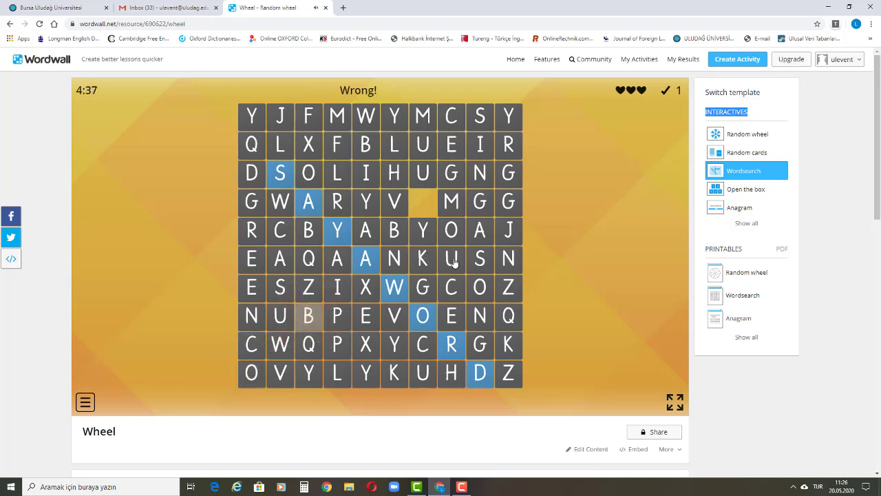
click(365, 143)
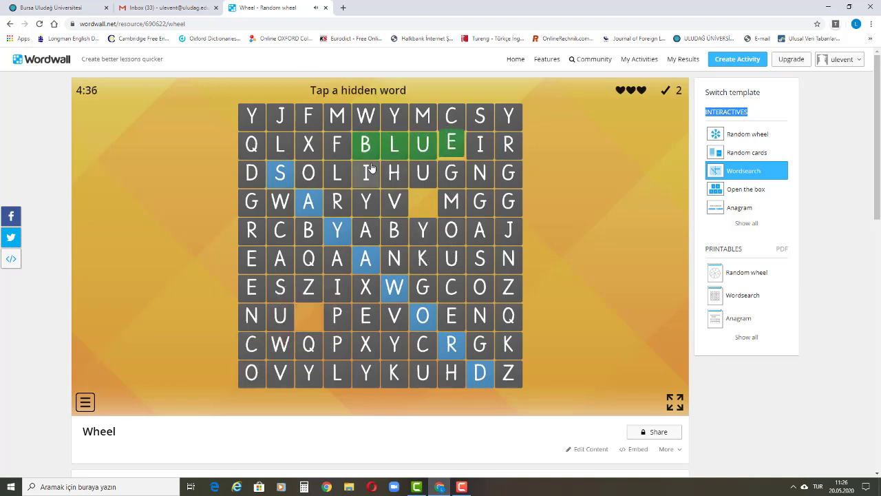
scroll(338, 363, down, 1)
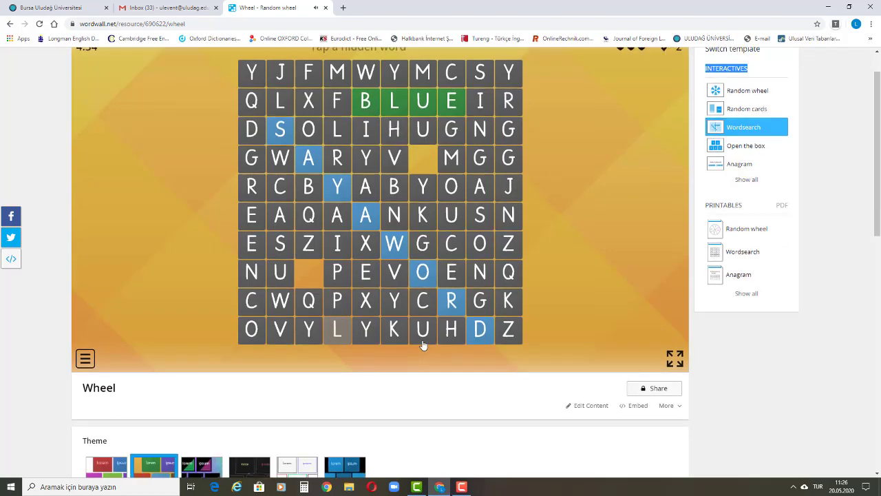
click(732, 144)
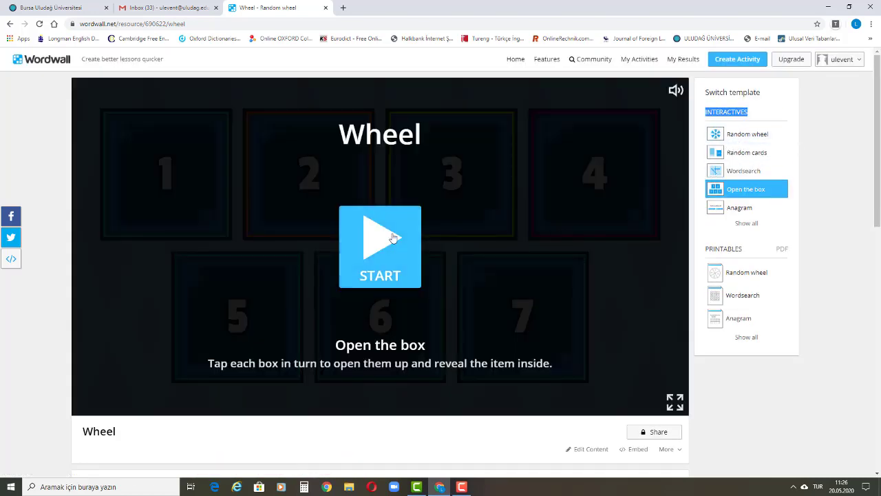
- Open box 7 and box 1 to reveal green and the red-object prompt, then switch to Anagram
click(392, 237)
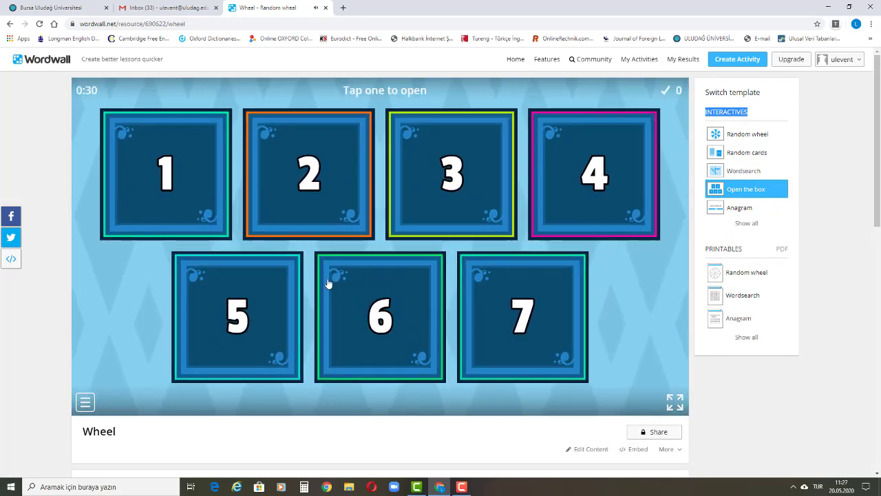
click(544, 304)
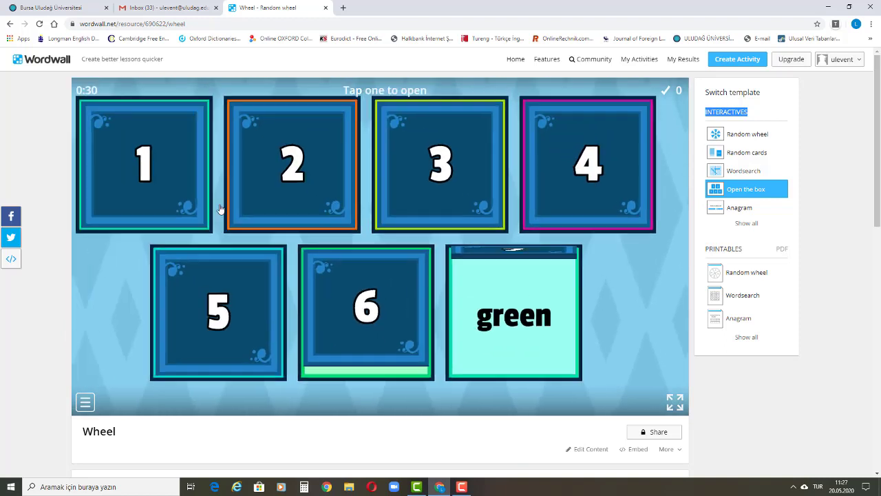
click(179, 176)
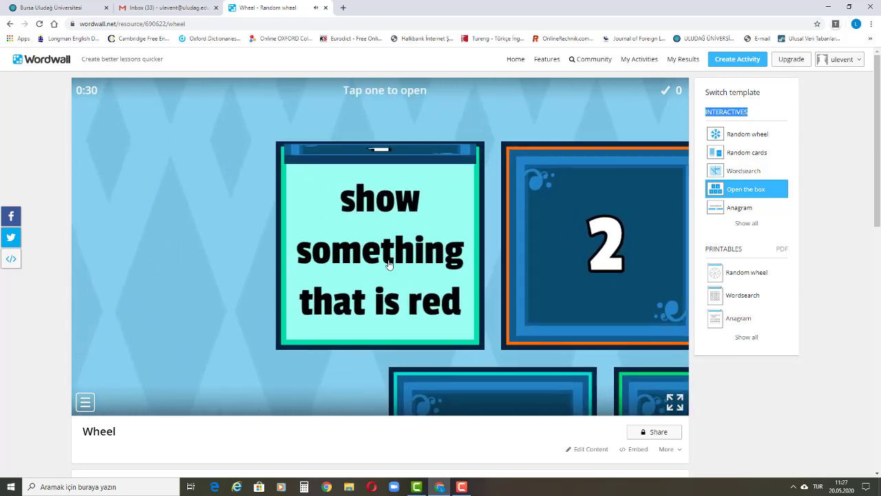
click(748, 210)
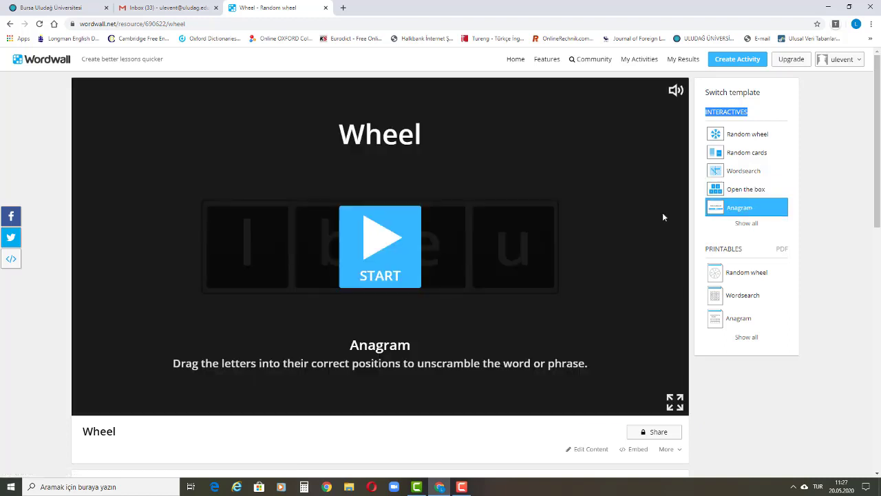
- Unscramble the first anagram into 'blue' for 8 points, then apply the Wooden desk theme
click(367, 241)
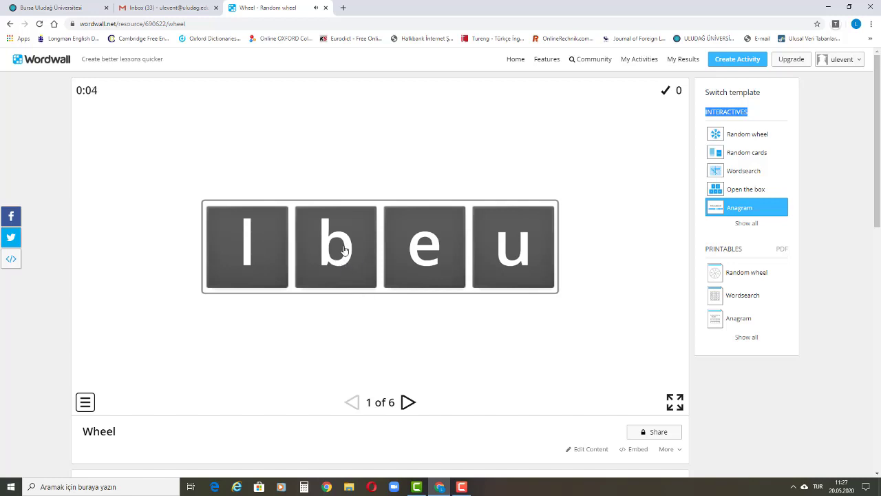
drag(344, 250, 260, 254)
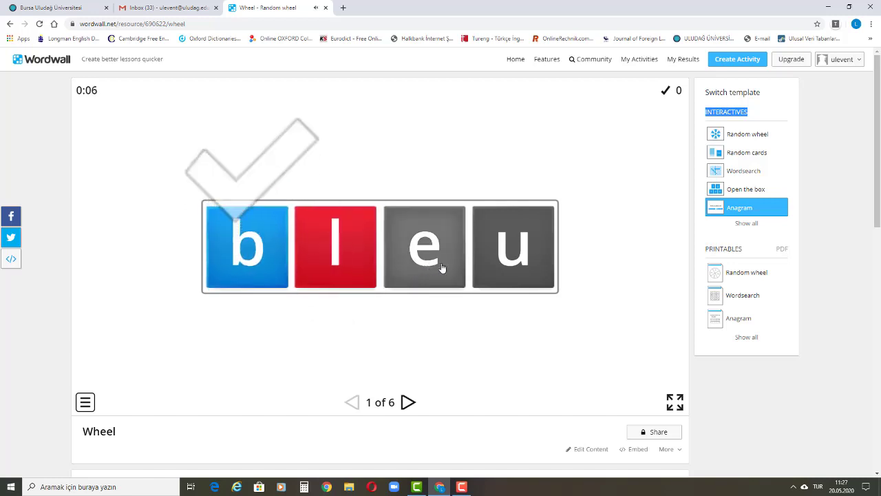
drag(505, 256, 421, 261)
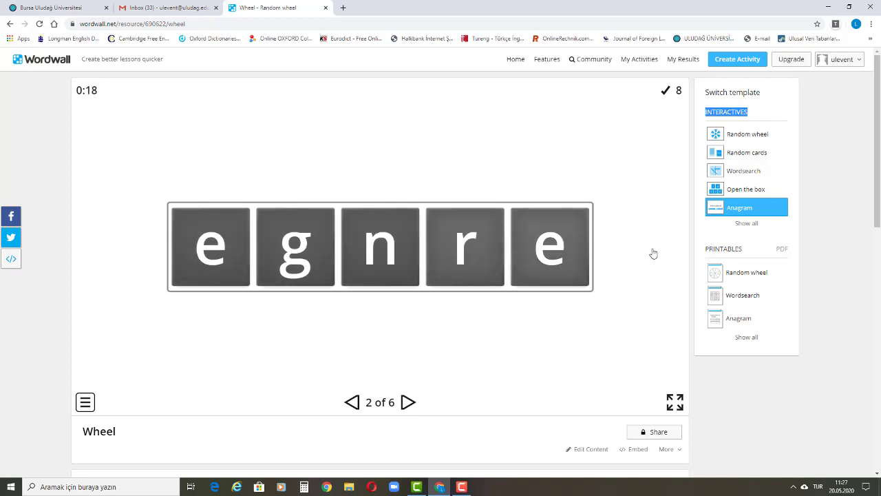
scroll(653, 252, down, 2)
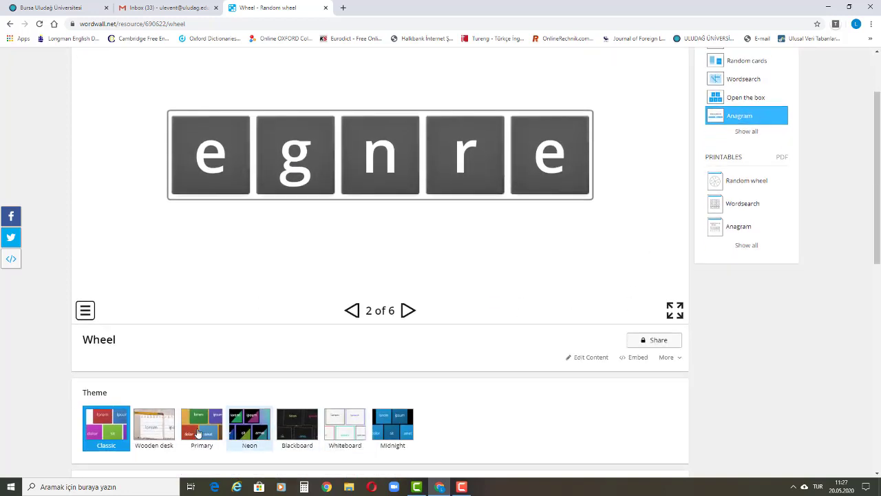
click(160, 427)
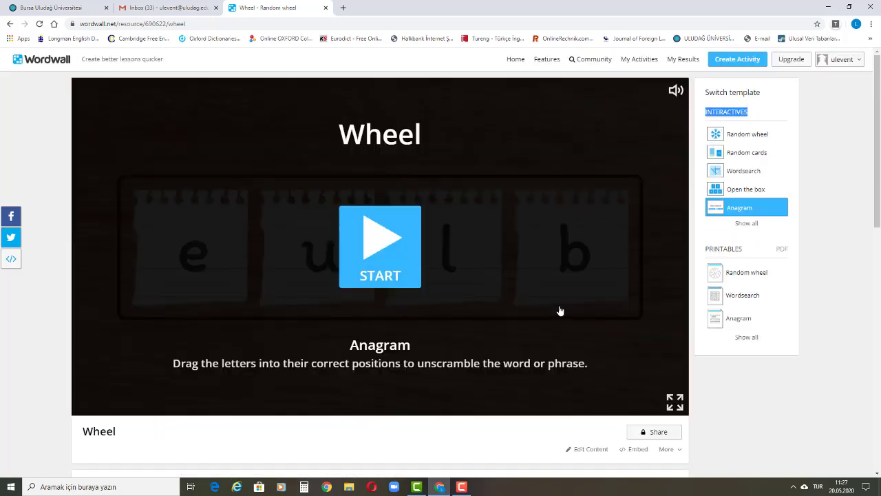
- Restart the anagram in the Whiteboard theme and move the b to the front to spell 'blue'
click(380, 245)
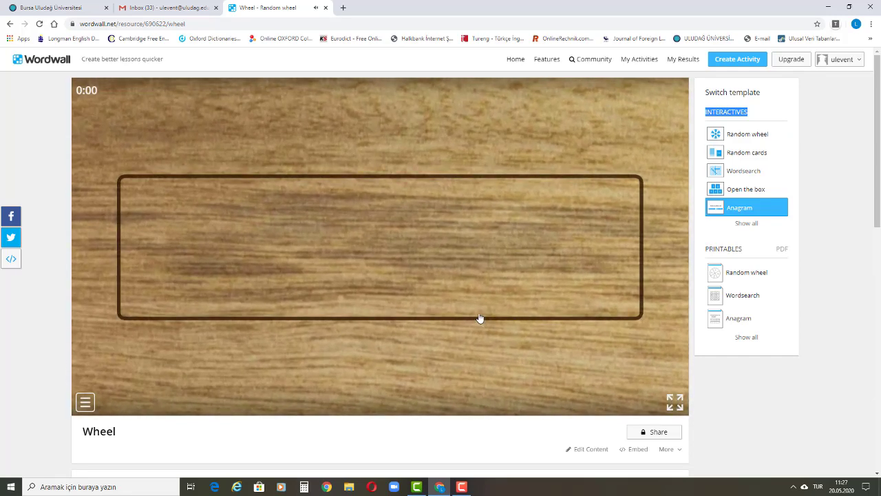
scroll(472, 321, down, 2)
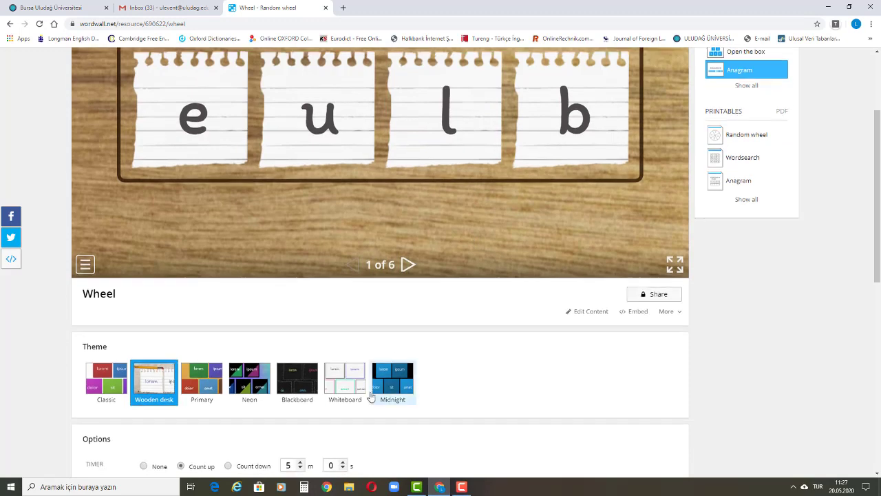
click(350, 382)
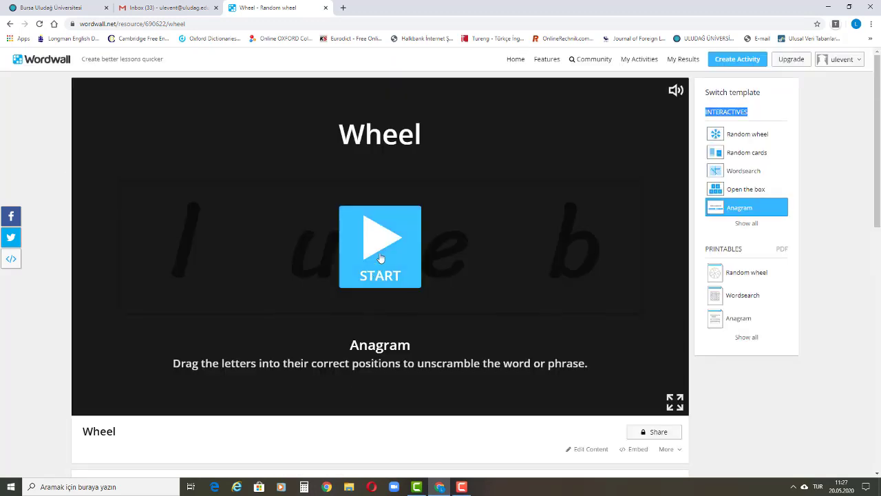
click(380, 256)
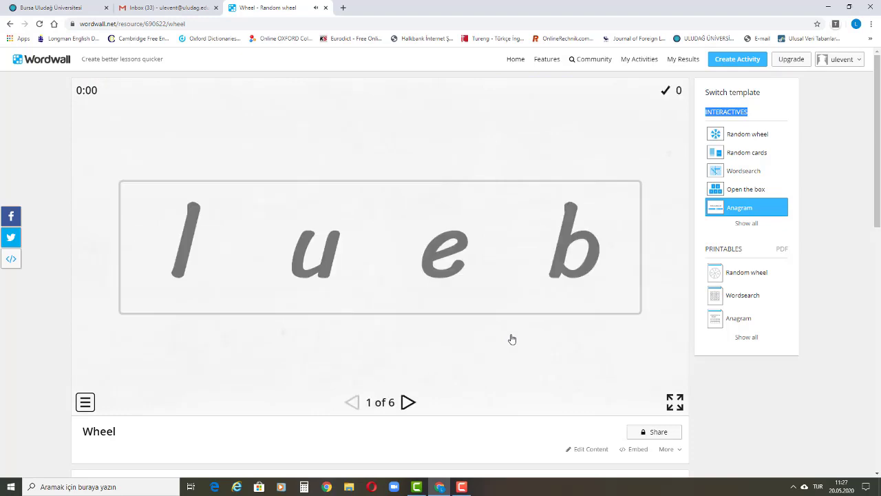
drag(580, 258, 183, 242)
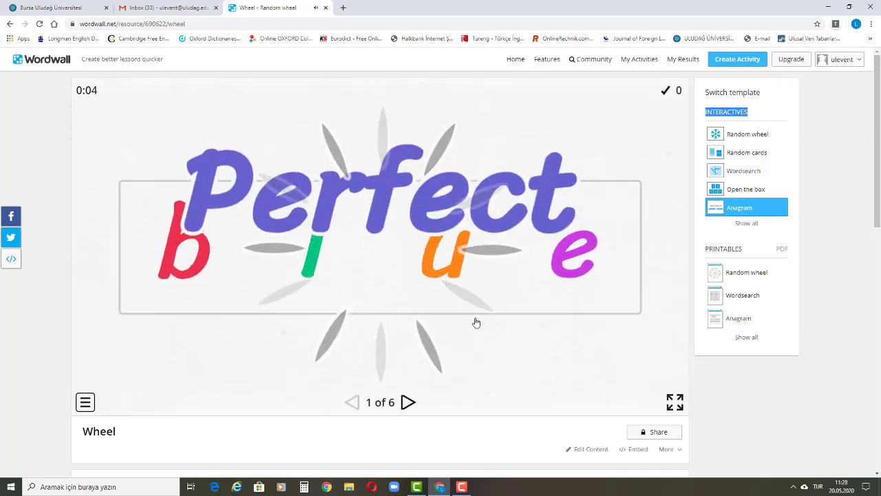
scroll(476, 321, down, 2)
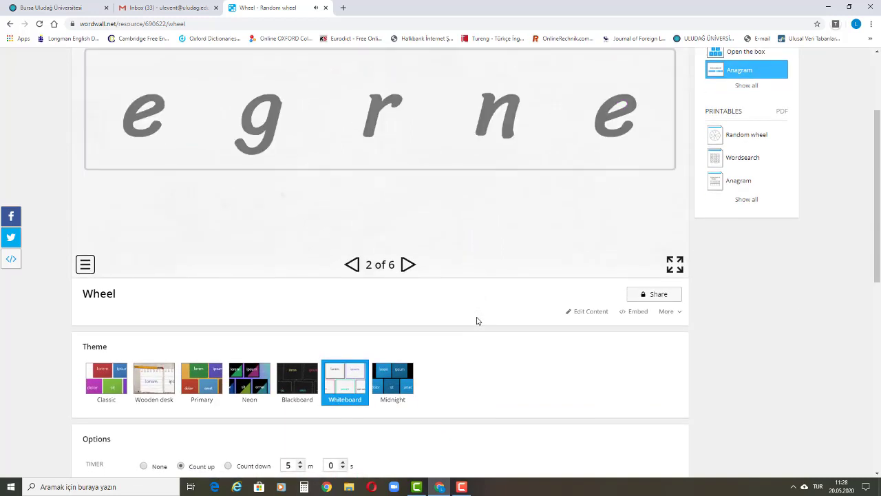
scroll(476, 321, down, 3)
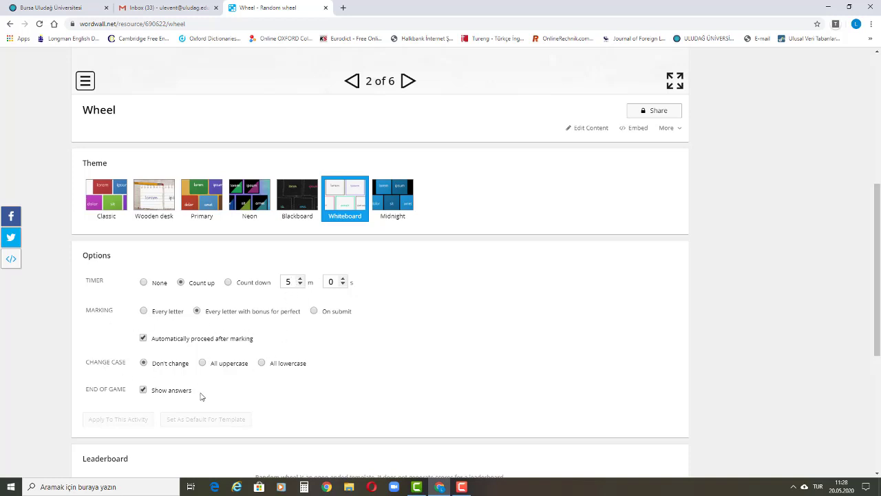
scroll(283, 385, down, 1)
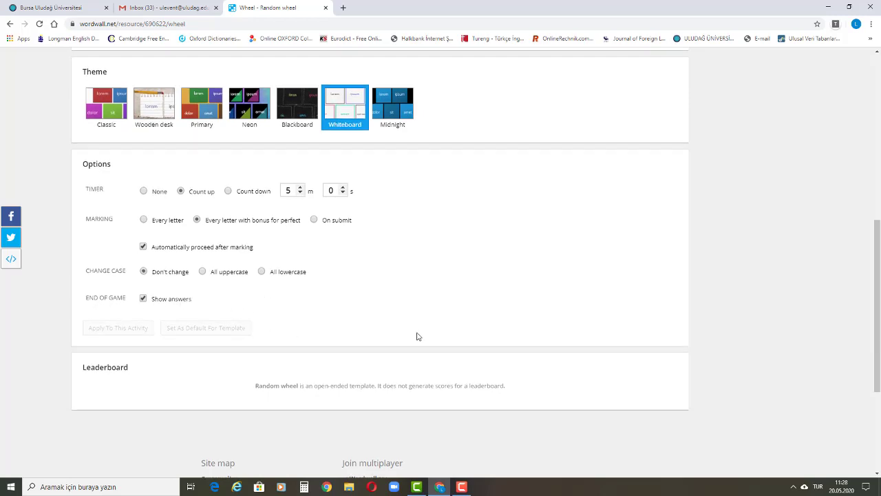
scroll(420, 335, up, 2)
scroll(420, 336, down, 3)
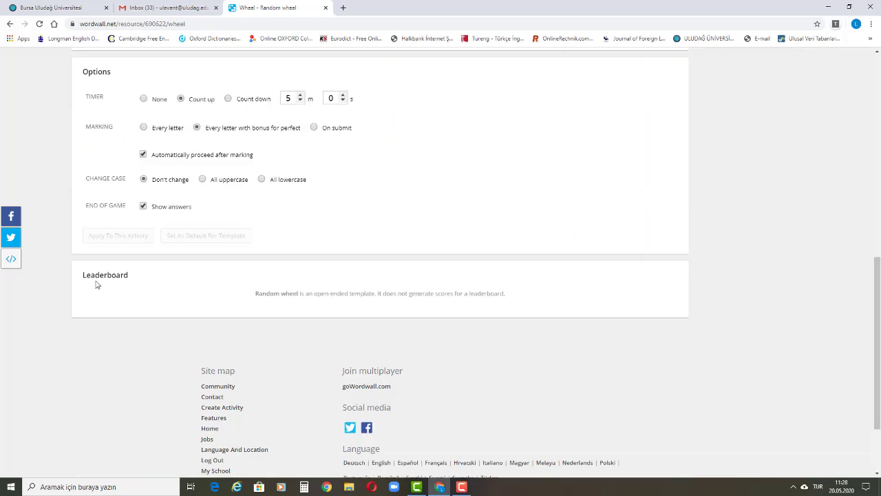
scroll(549, 316, up, 5)
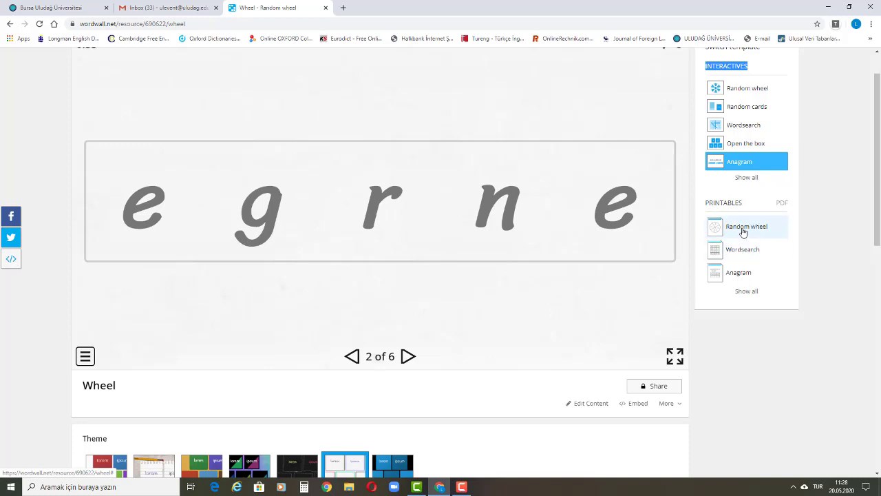
- Play the Wheel activity as an interactive Random wheel, then view it as a printable Random wheel
click(748, 292)
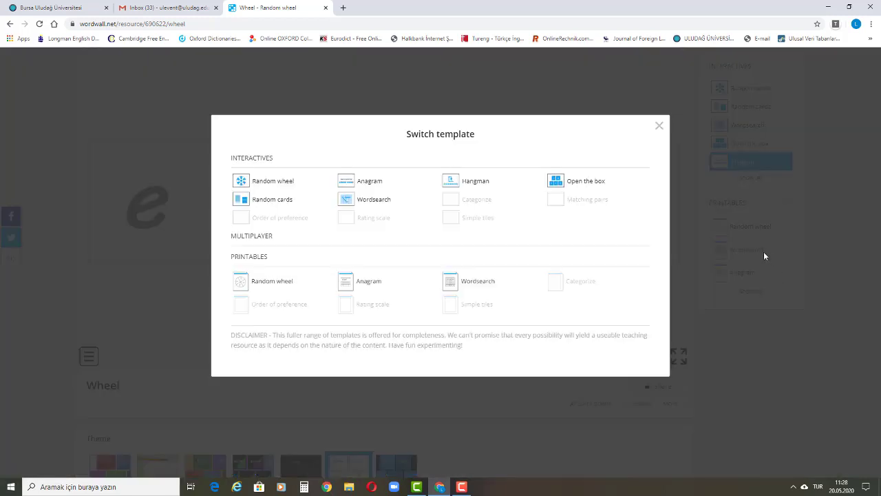
click(264, 183)
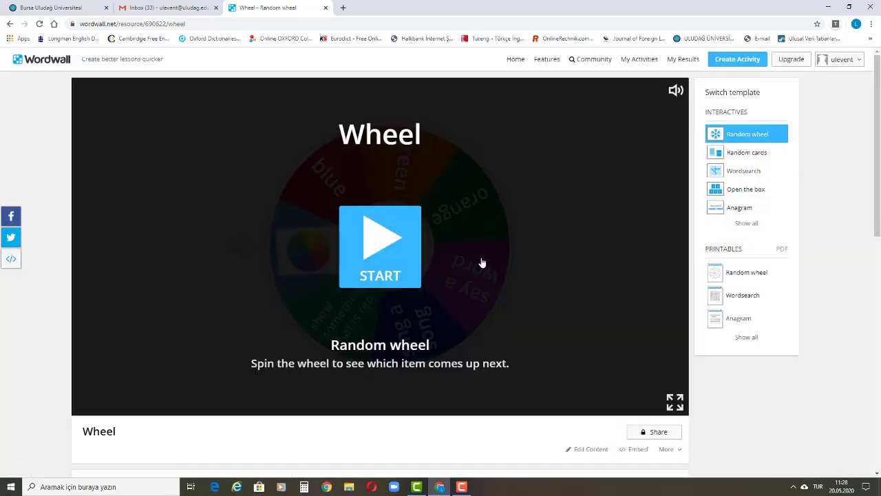
click(389, 241)
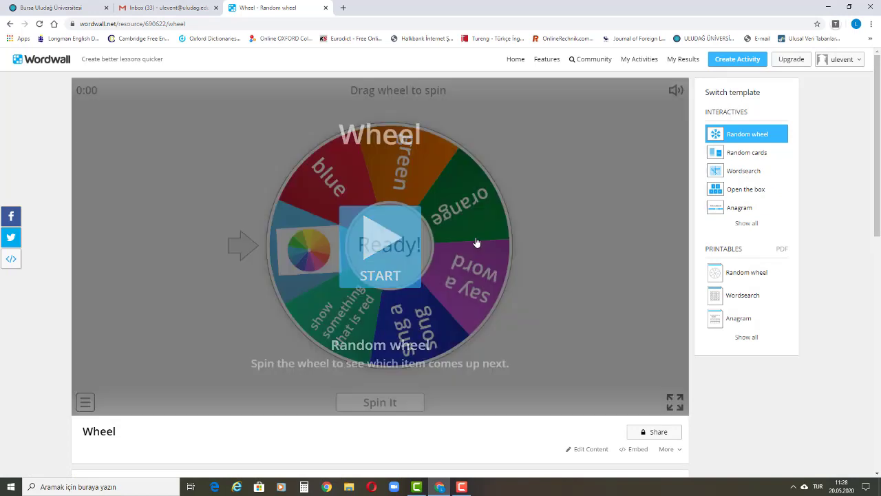
click(740, 273)
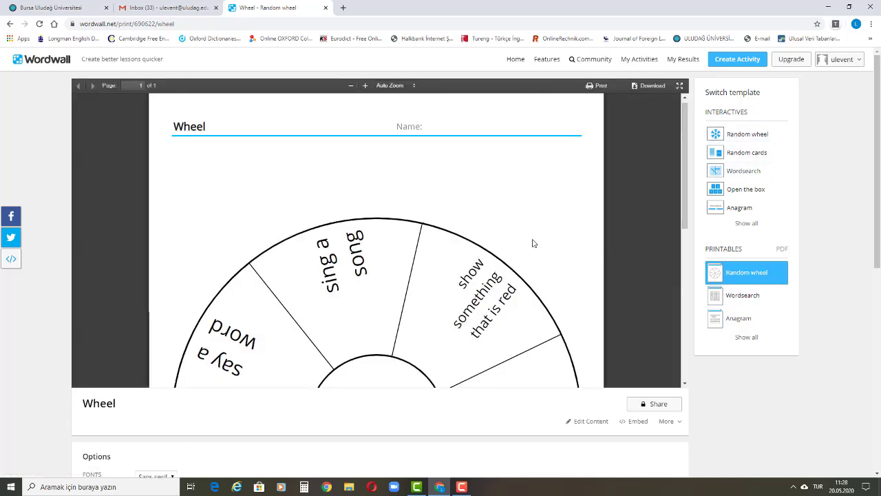
- Scroll through the printable random wheel PDF preview
scroll(532, 243, down, 1)
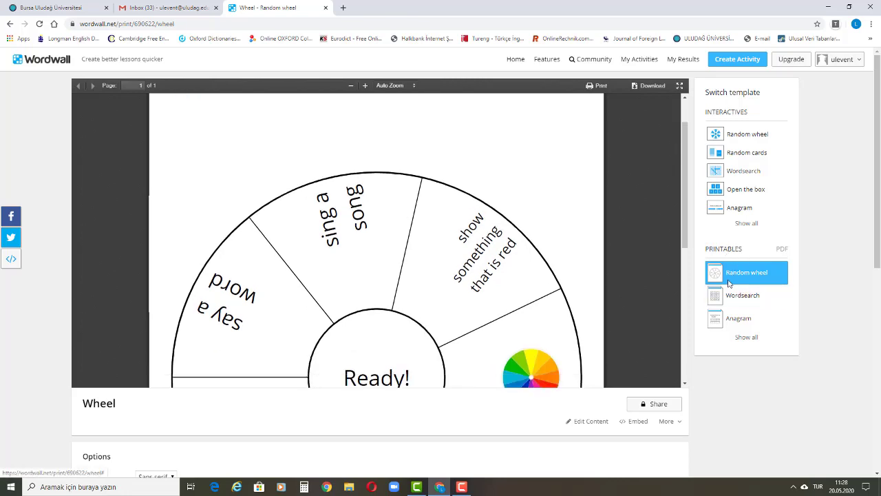
scroll(729, 283, down, 1)
scroll(492, 213, down, 3)
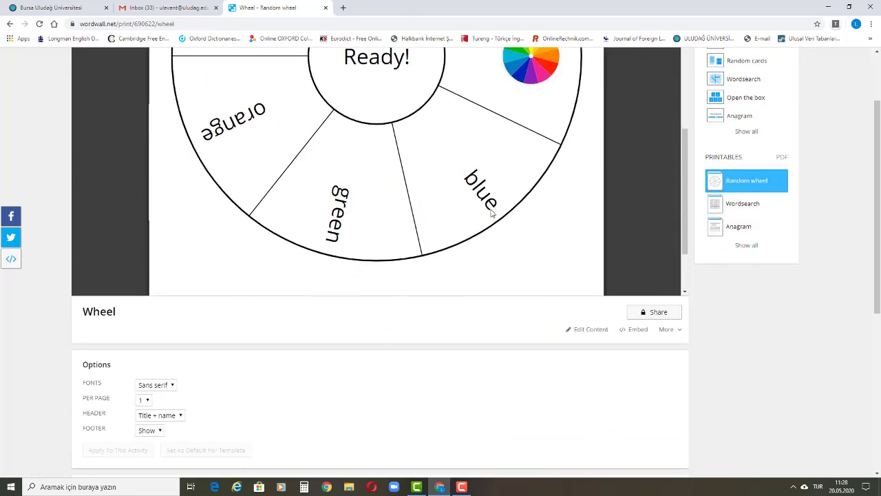
scroll(492, 212, down, 1)
scroll(491, 213, up, 3)
scroll(769, 297, up, 1)
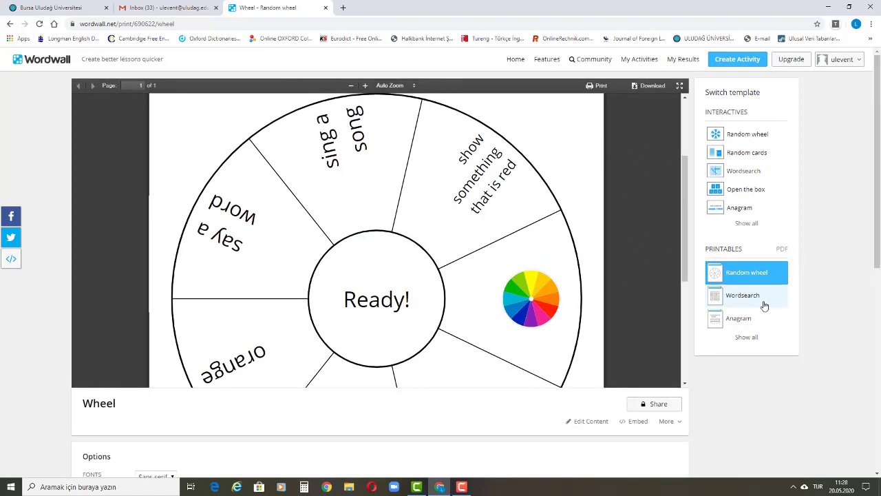
- Preview the Wheel activity as a printable Wordsearch worksheet
click(734, 300)
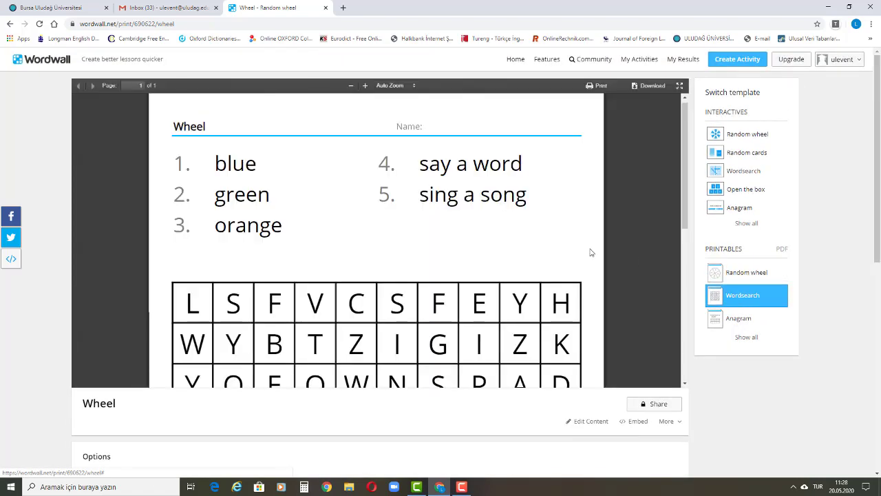
scroll(590, 252, down, 1)
scroll(580, 253, up, 1)
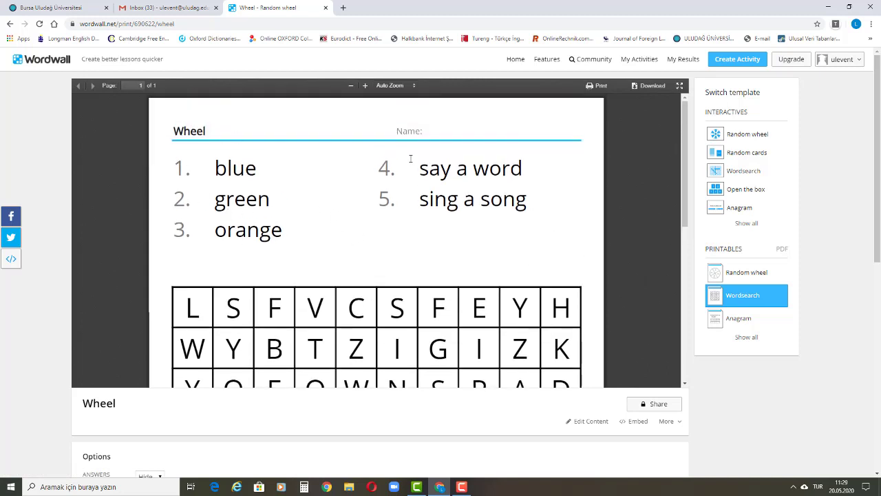
scroll(506, 246, down, 6)
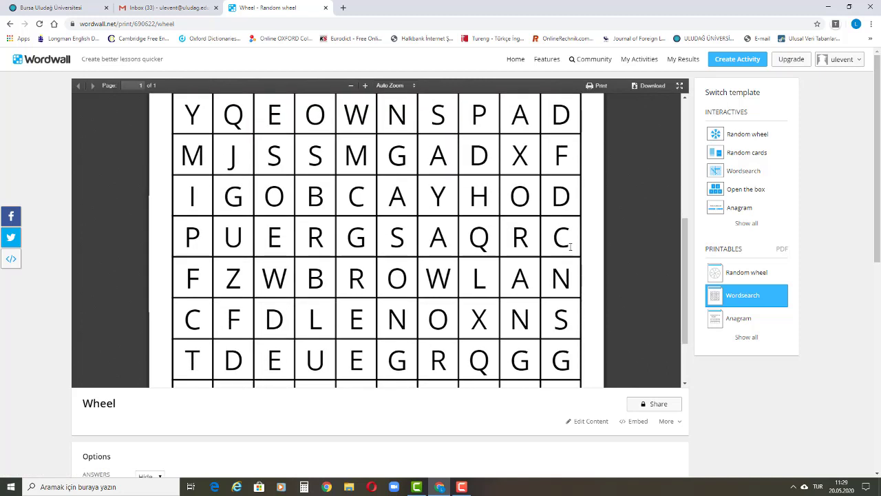
scroll(484, 236, down, 2)
- Preview the printable Anagram worksheet, then go to My Activities
click(737, 320)
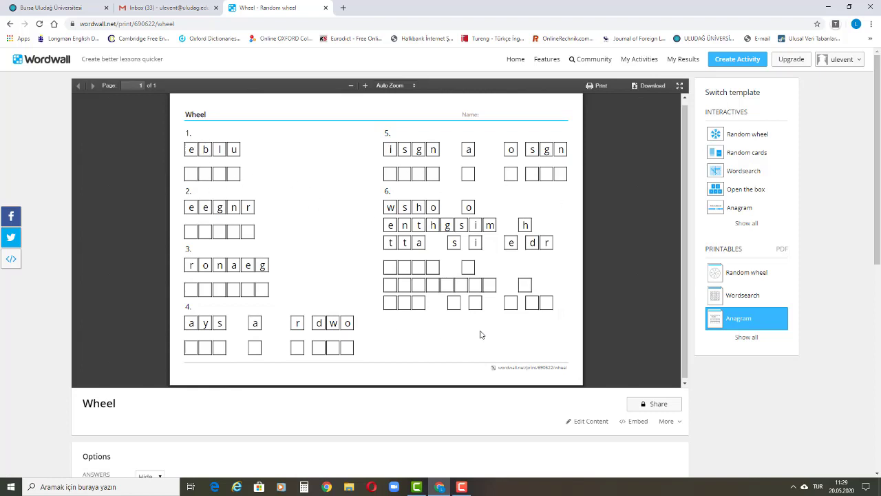
scroll(559, 269, up, 1)
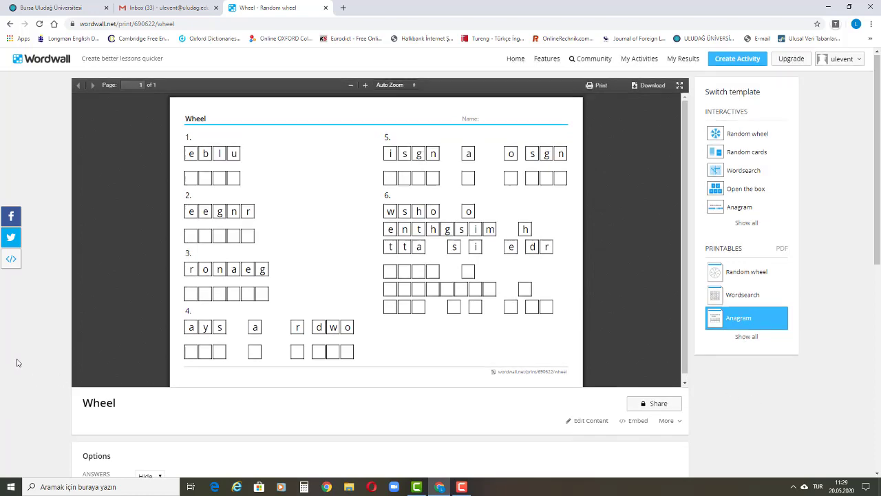
scroll(517, 398, down, 3)
scroll(351, 366, up, 3)
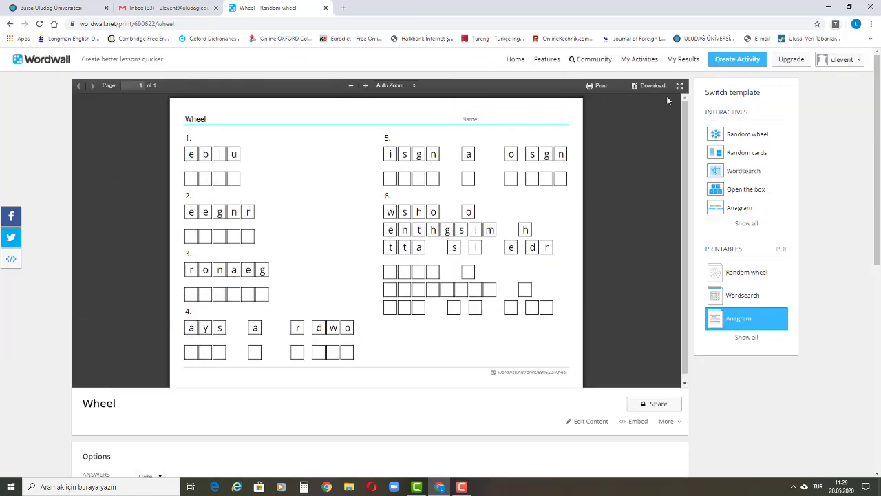
click(628, 61)
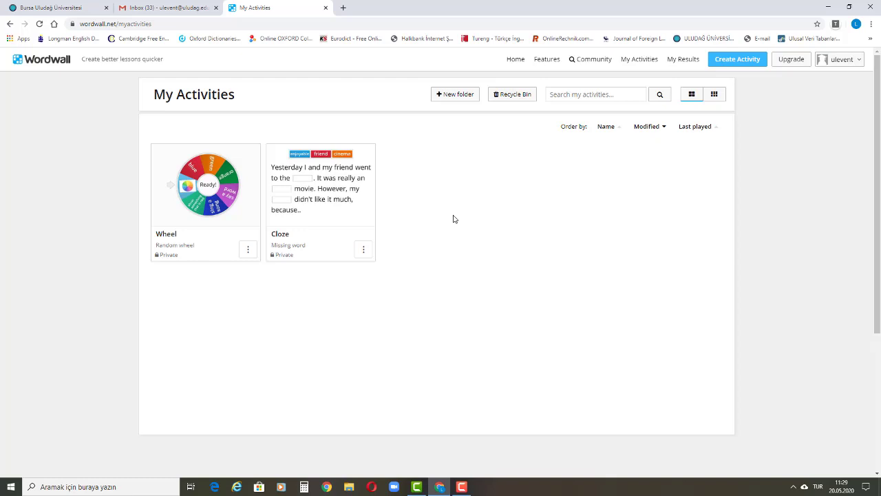
- Use the Wordwall logo to get back to the wordwall.net home page
click(50, 59)
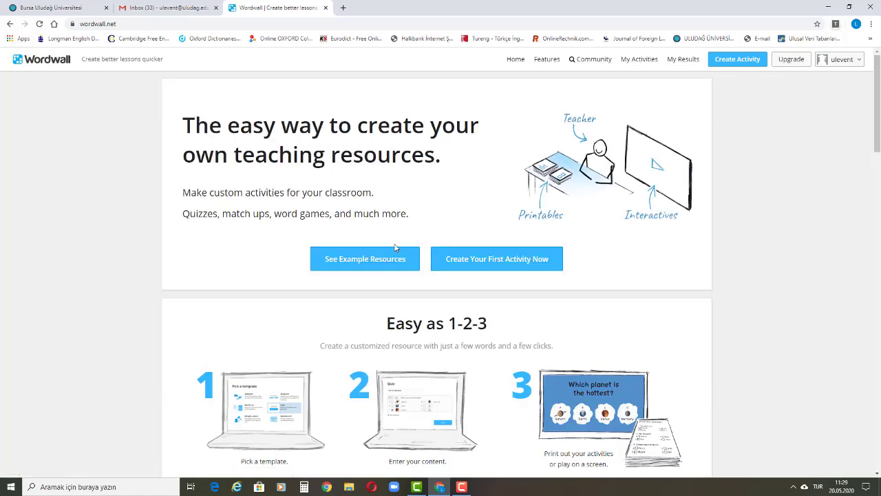
- Load more 'Examples from our community' with Show More and browse the grid of shared activities
scroll(396, 276, down, 2)
scroll(427, 403, down, 4)
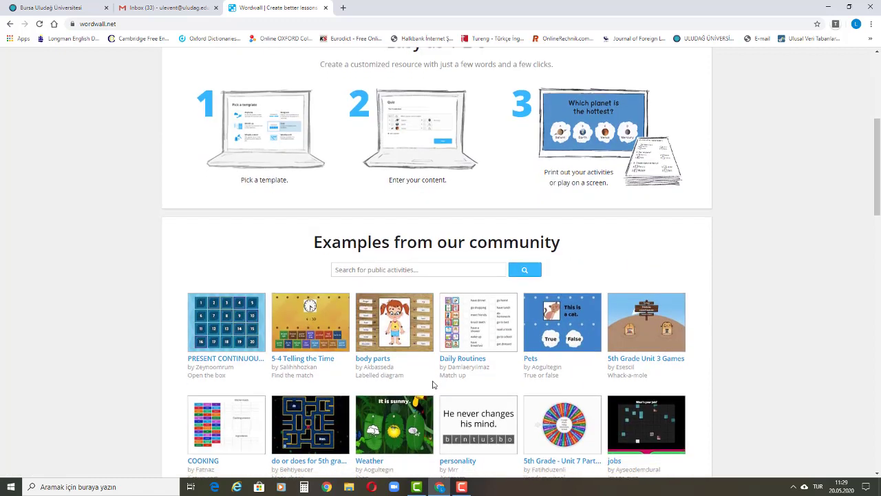
click(436, 376)
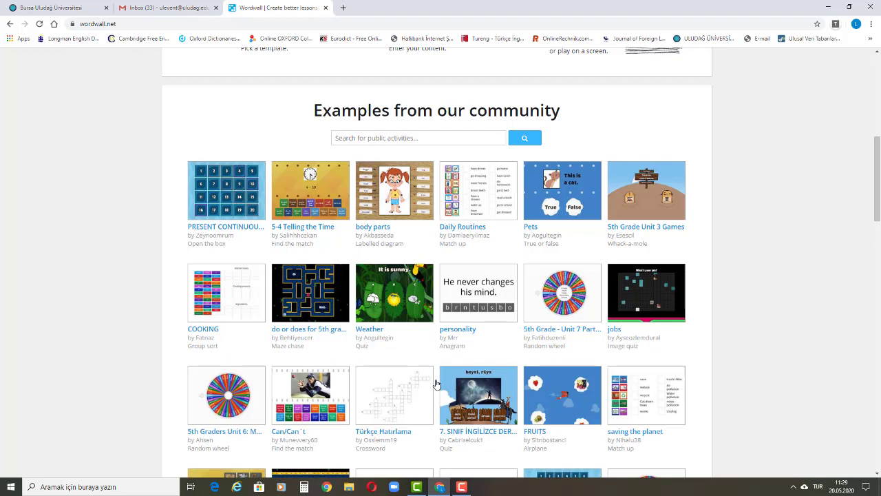
scroll(436, 384, down, 1)
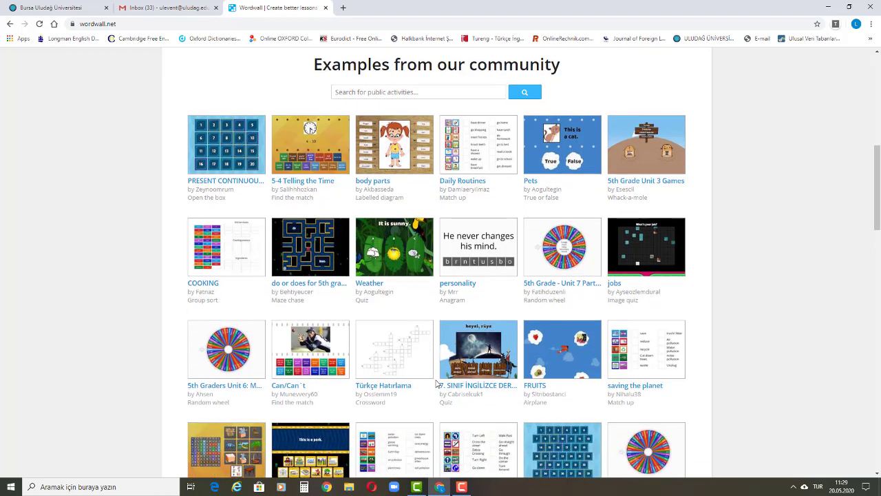
scroll(440, 379, down, 1)
scroll(477, 356, up, 1)
scroll(813, 362, up, 7)
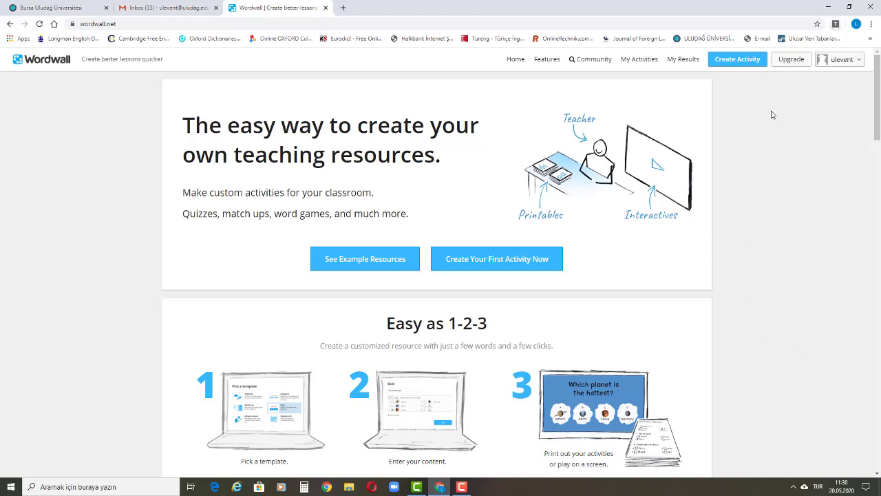
scroll(696, 286, down, 8)
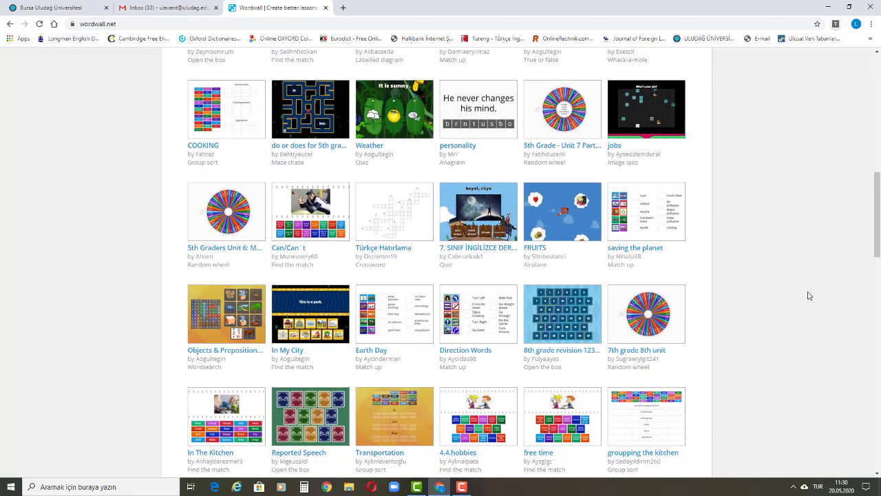
scroll(807, 295, up, 9)
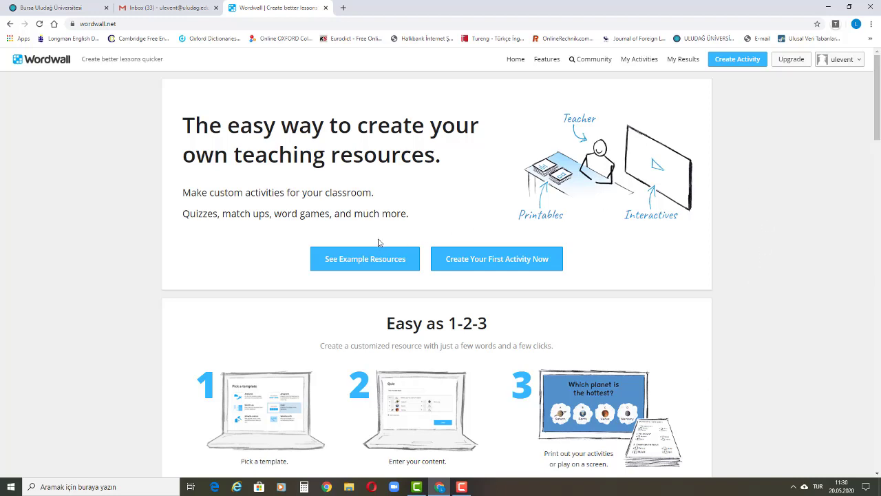
click(462, 487)
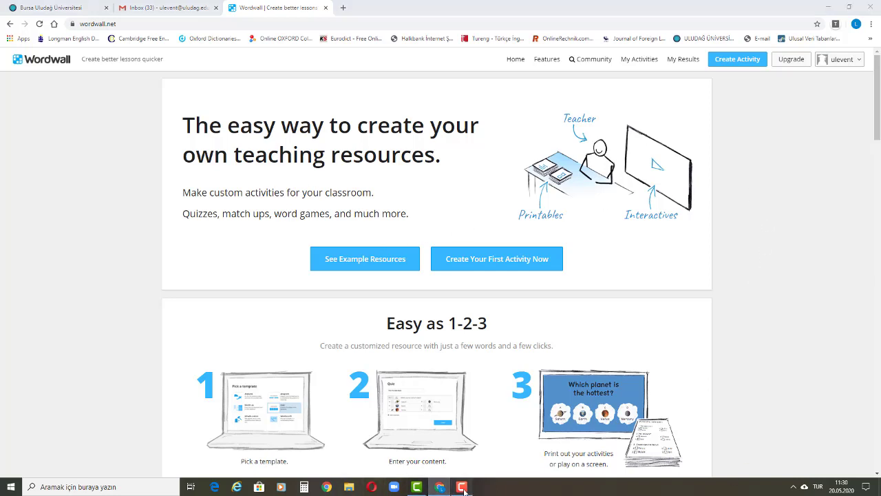